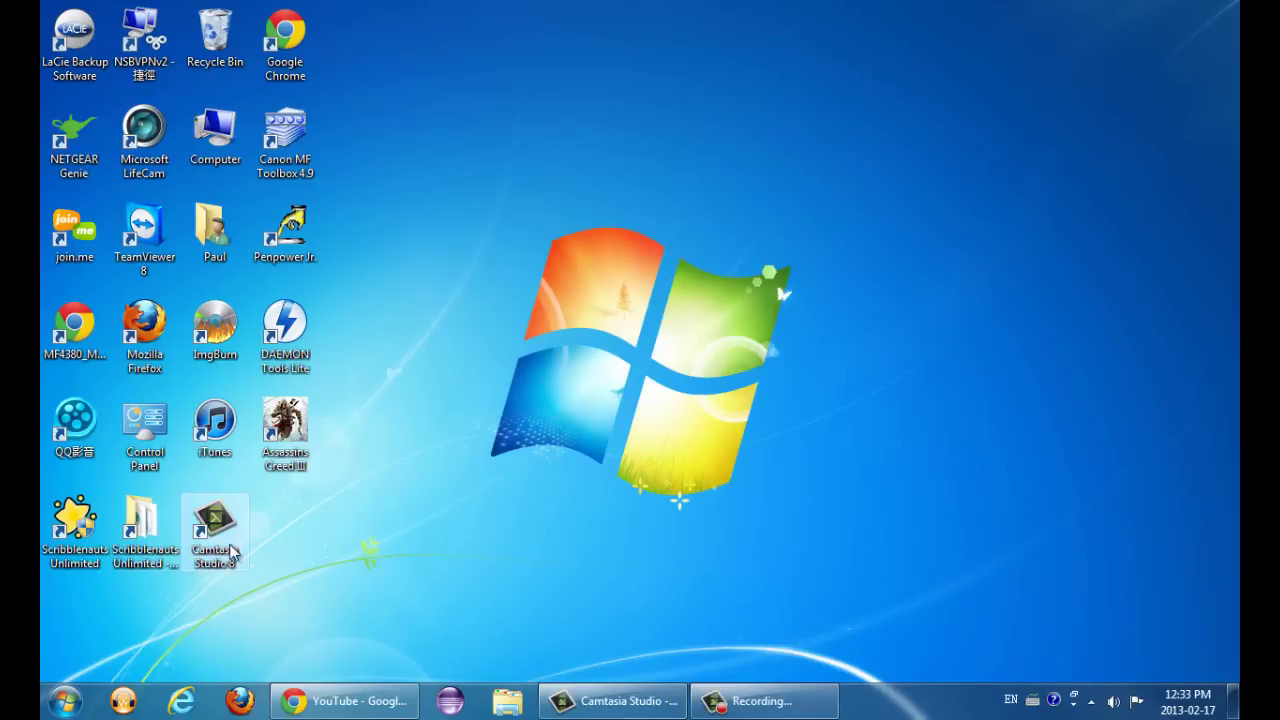
# Step: Move the Camtasia Studio 8 desktop shortcut to the centre and back beside Scribblenauts
pyautogui.moveTo(215, 527)
pyautogui.mouseDown()
pyautogui.moveTo(720, 273)
pyautogui.moveTo(612, 355)
pyautogui.moveTo(208, 520)
pyautogui.moveTo(709, 283)
pyautogui.moveTo(744, 196)
pyautogui.mouseUp()
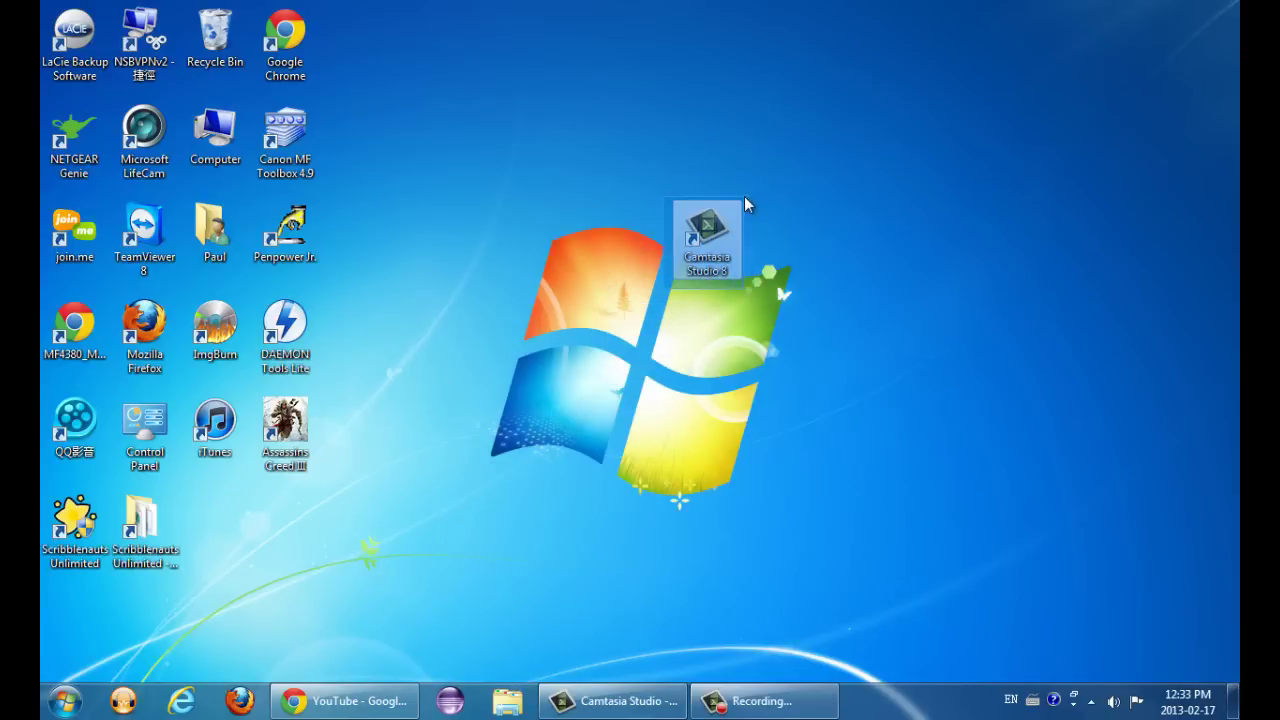
pyautogui.moveTo(718, 230); pyautogui.dragTo(247, 518)
pyautogui.click(631, 356)
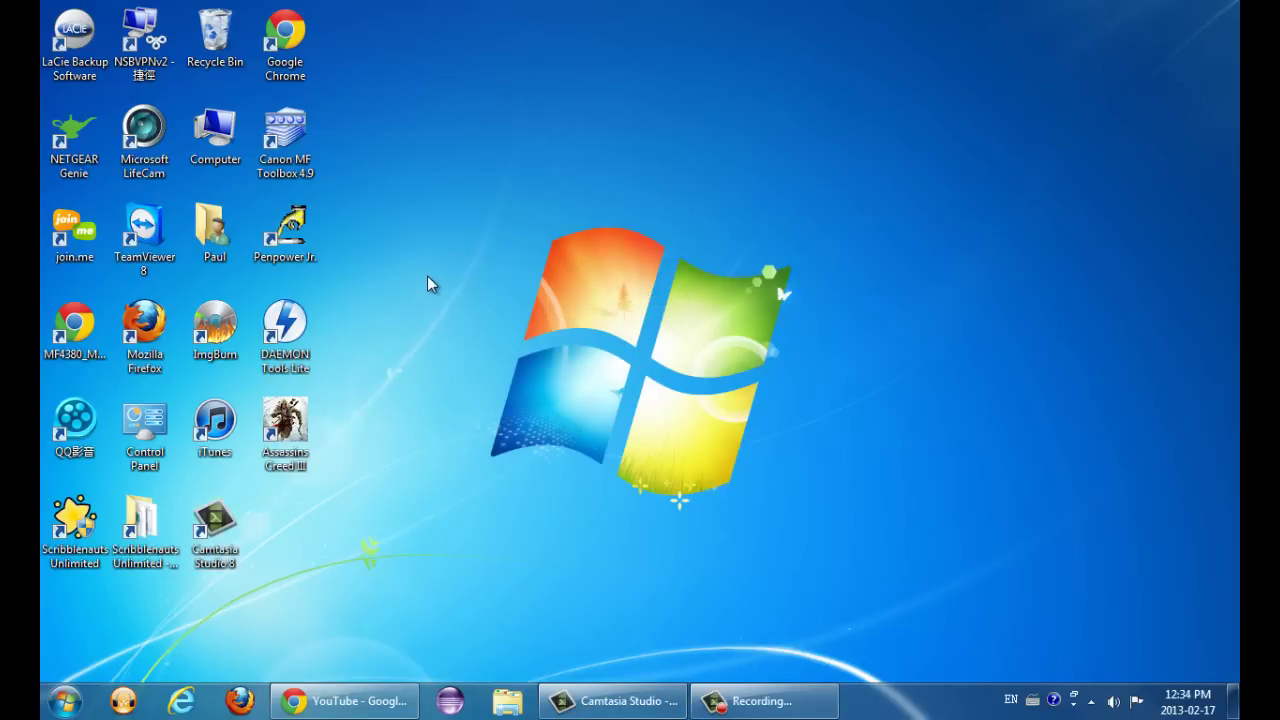
# Step: Shift the recorder controls right and browse the Start menu, then the Tools and Help menus
pyautogui.click(763, 701)
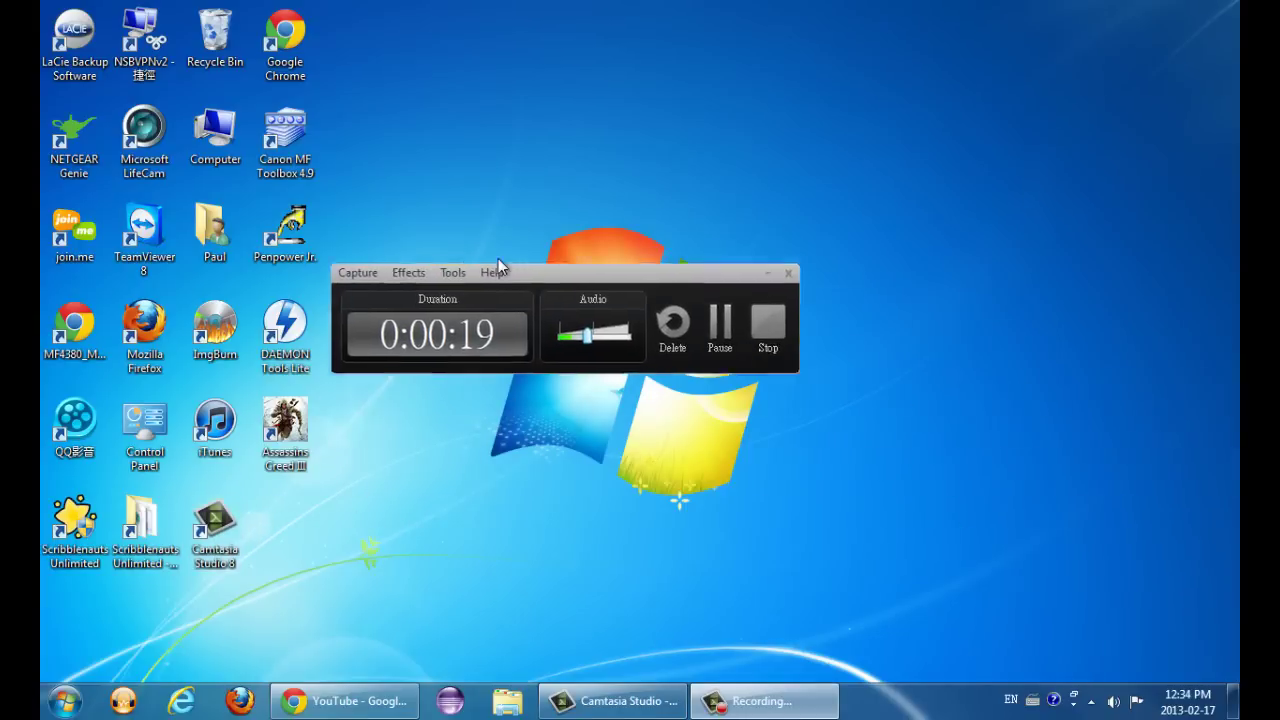
pyautogui.moveTo(498, 258)
pyautogui.mouseDown()
pyautogui.moveTo(475, 250)
pyautogui.moveTo(635, 258)
pyautogui.mouseUp()
pyautogui.click(62, 700)
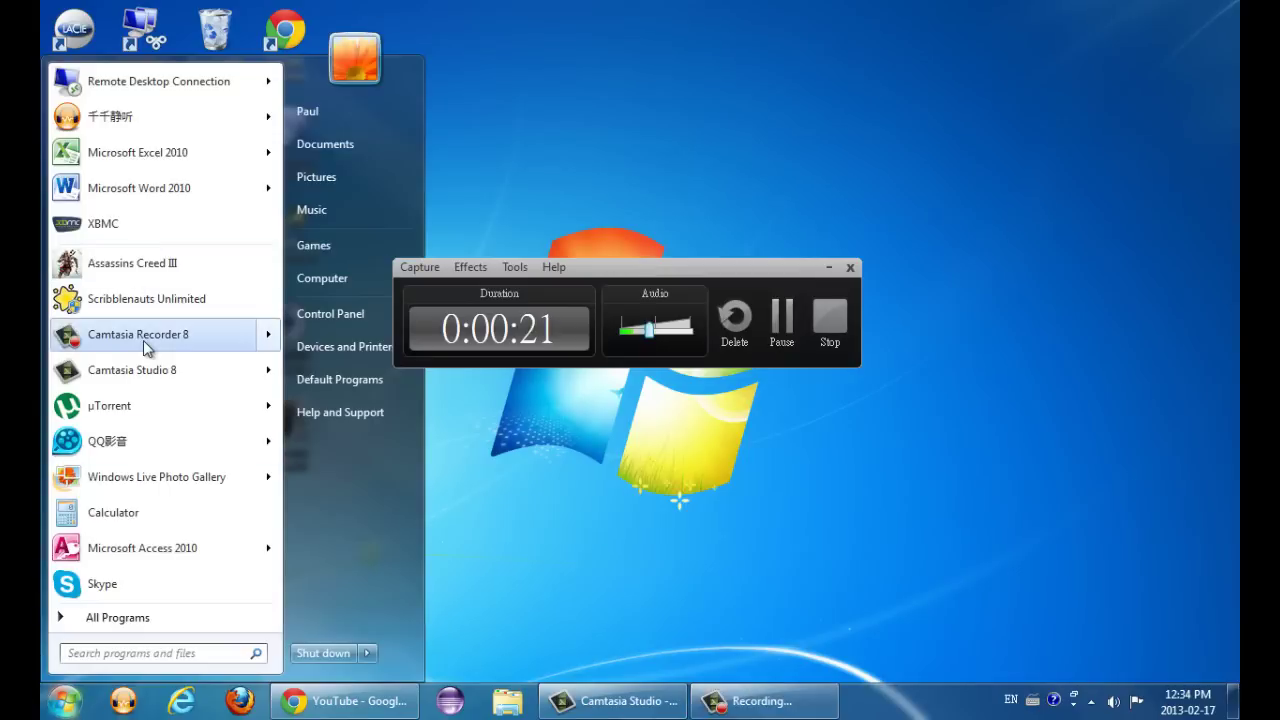
pyautogui.moveTo(138, 334)
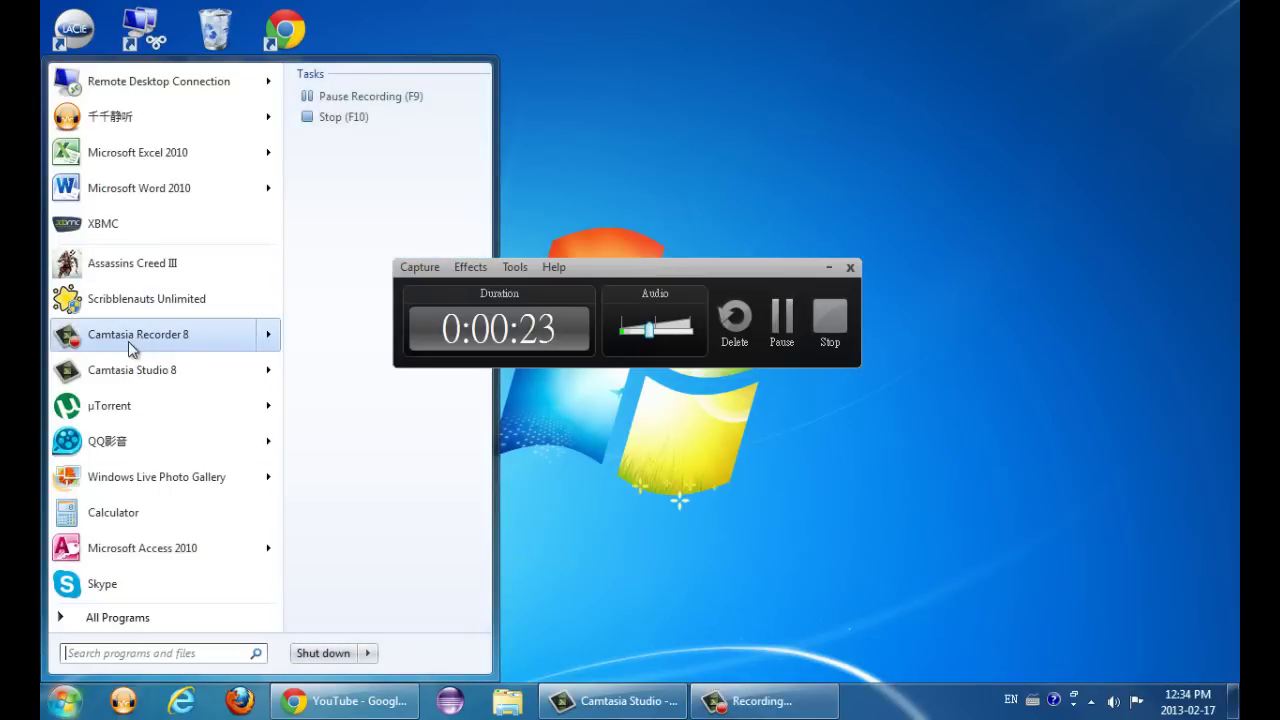
pyautogui.click(624, 119)
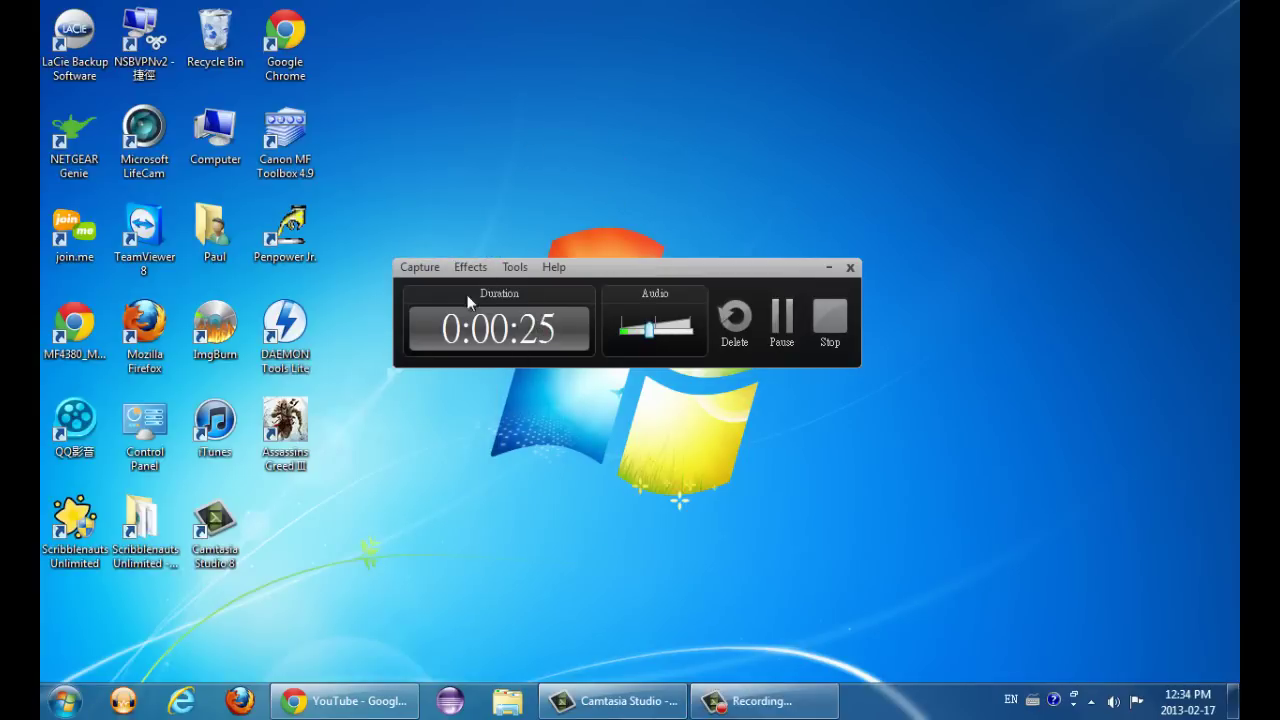
pyautogui.click(512, 267)
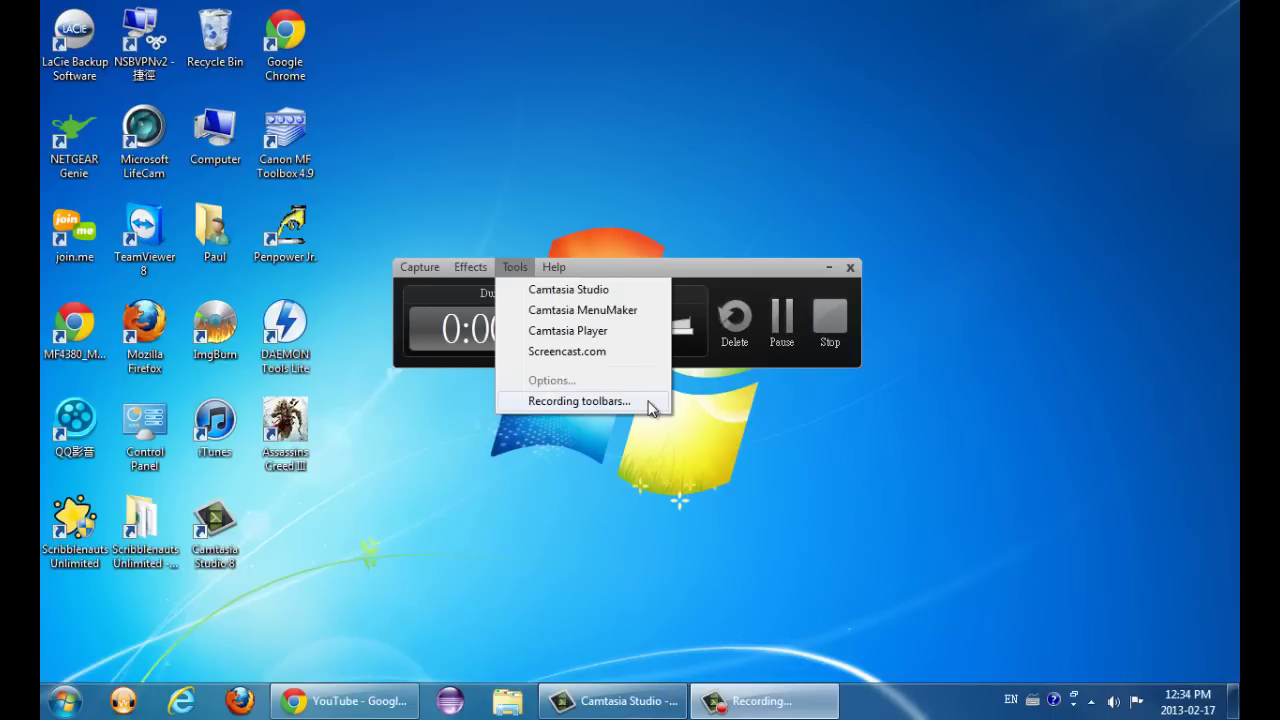
pyautogui.click(687, 211)
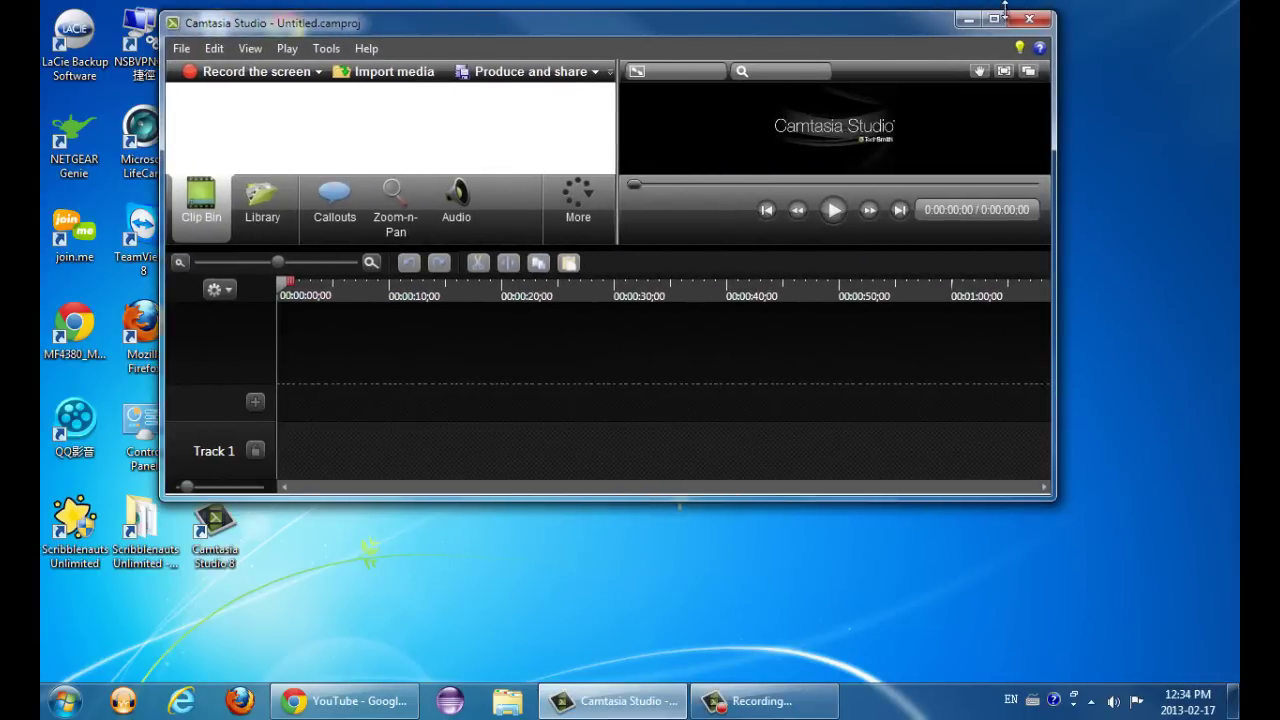
# Step: Maximize Camtasia Studio and import Test for Youtube.camrec from the Youtube folder
pyautogui.click(995, 18)
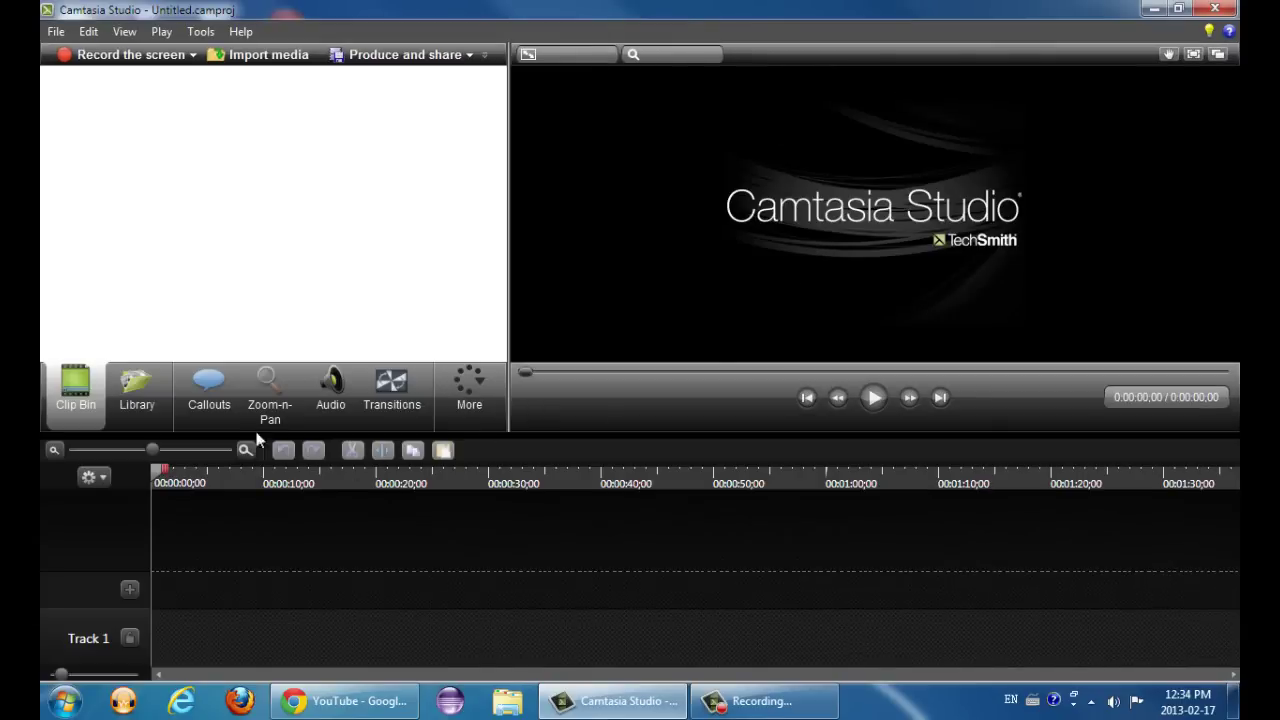
pyautogui.click(238, 56)
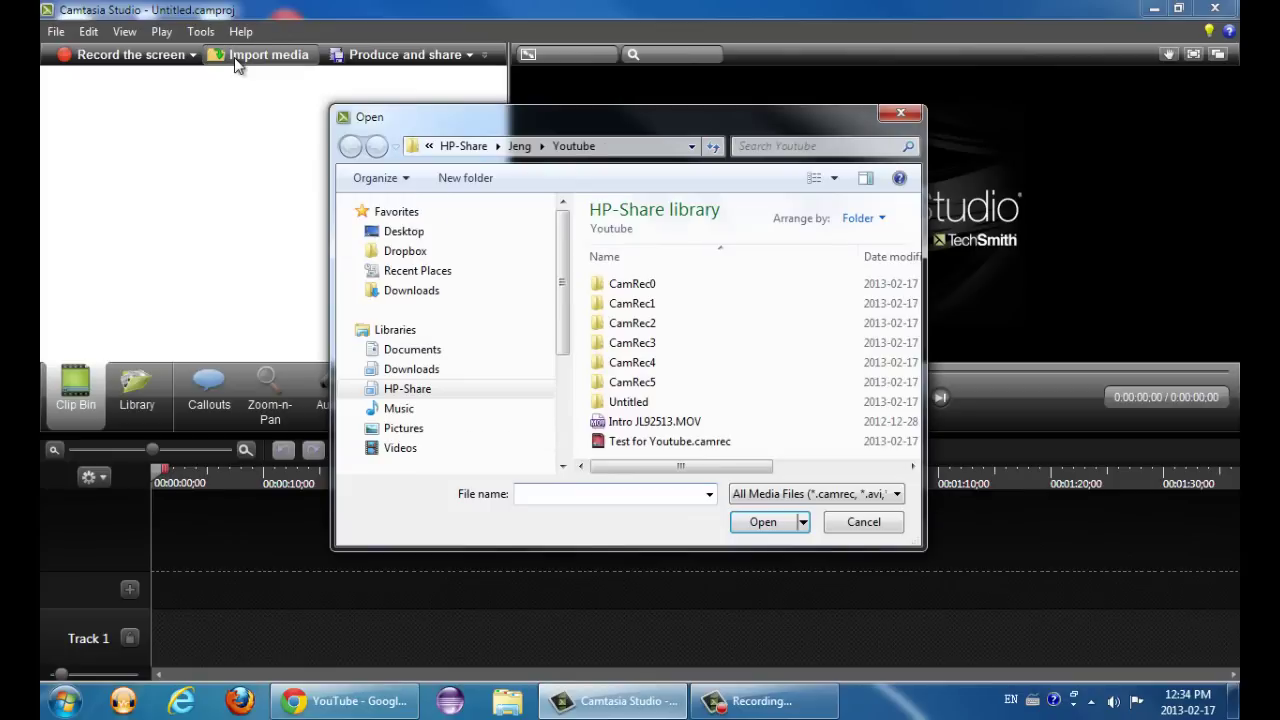
pyautogui.click(648, 442)
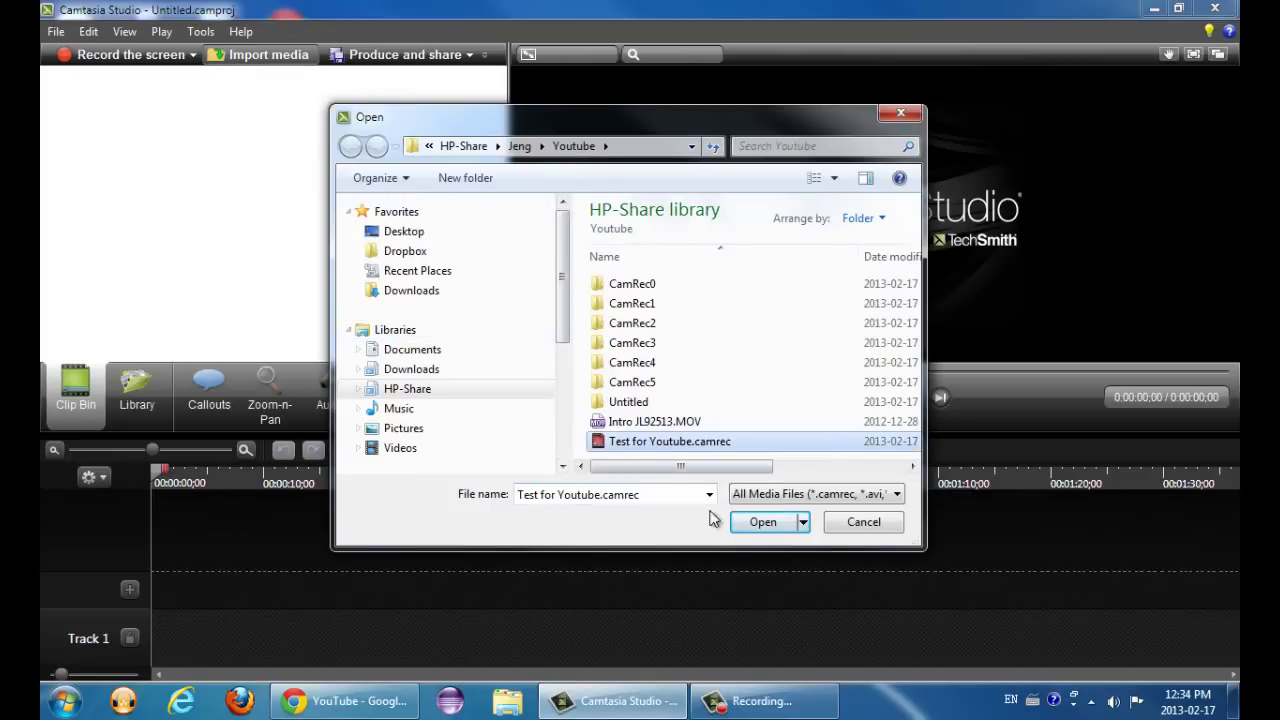
pyautogui.click(751, 525)
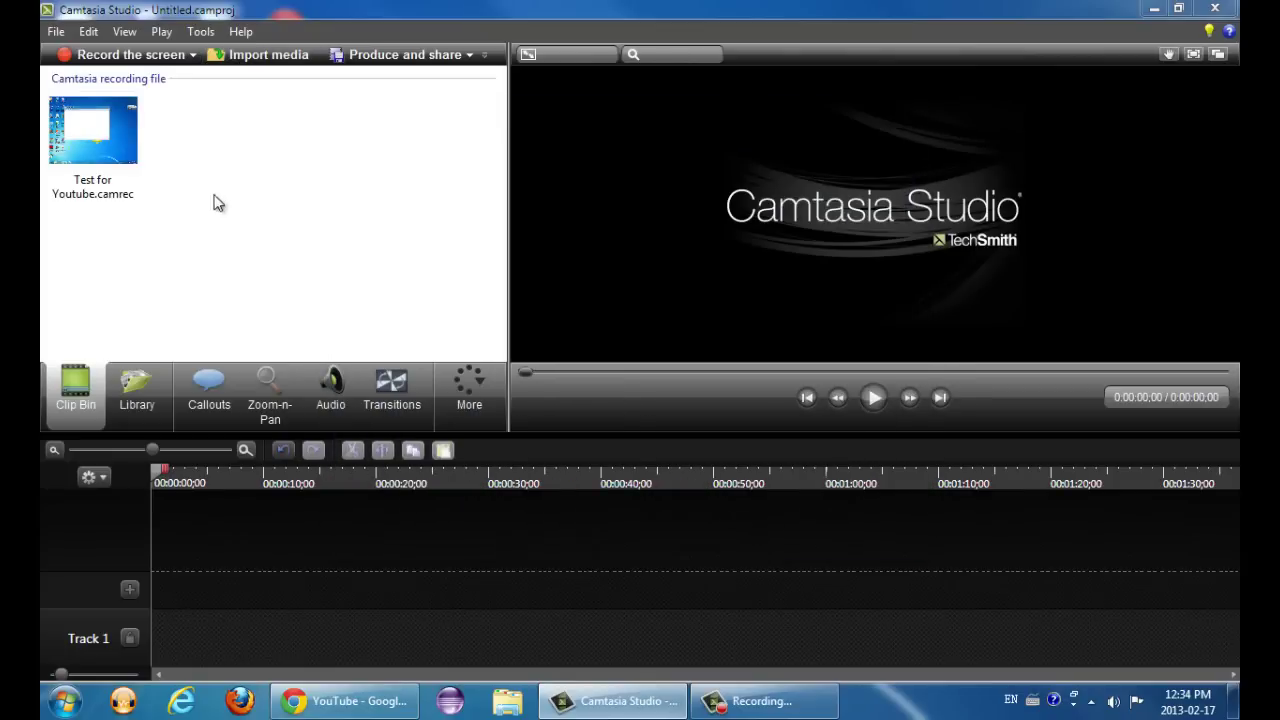
# Step: Add the Test for Youtube clip to the timeline with 1280 x 720 editing dimensions
pyautogui.rightClick(87, 141)
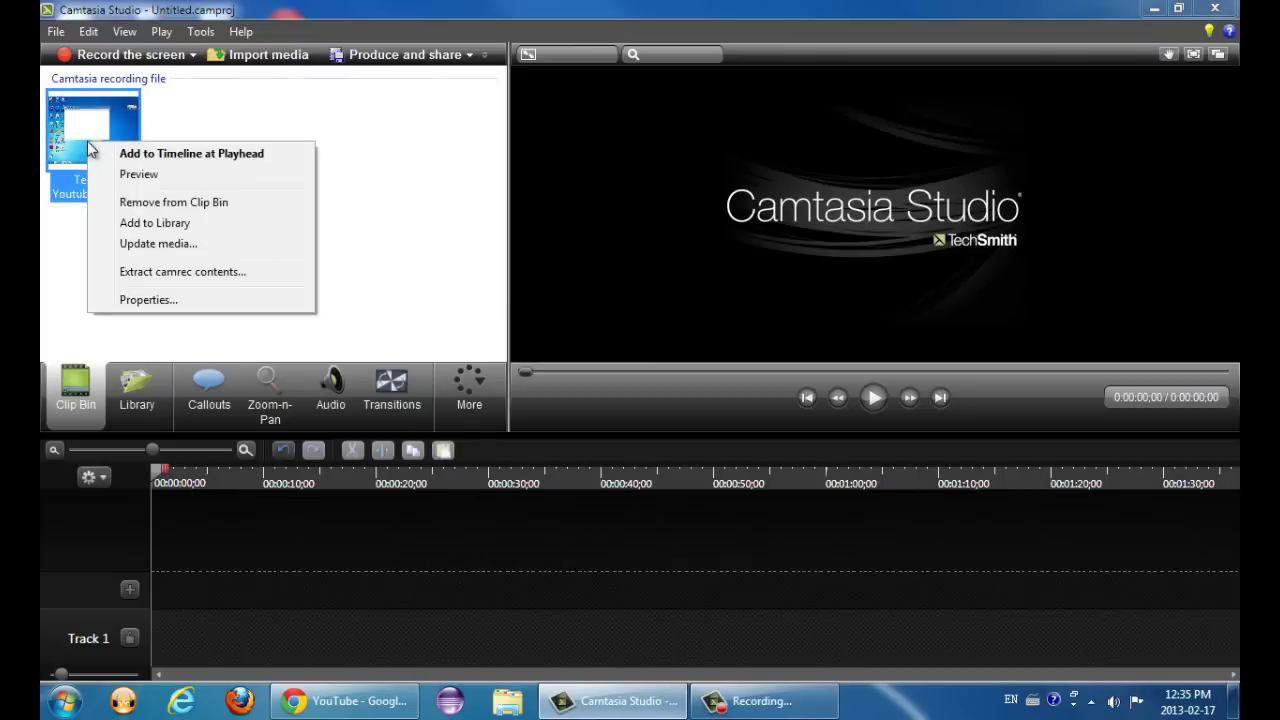
pyautogui.click(162, 153)
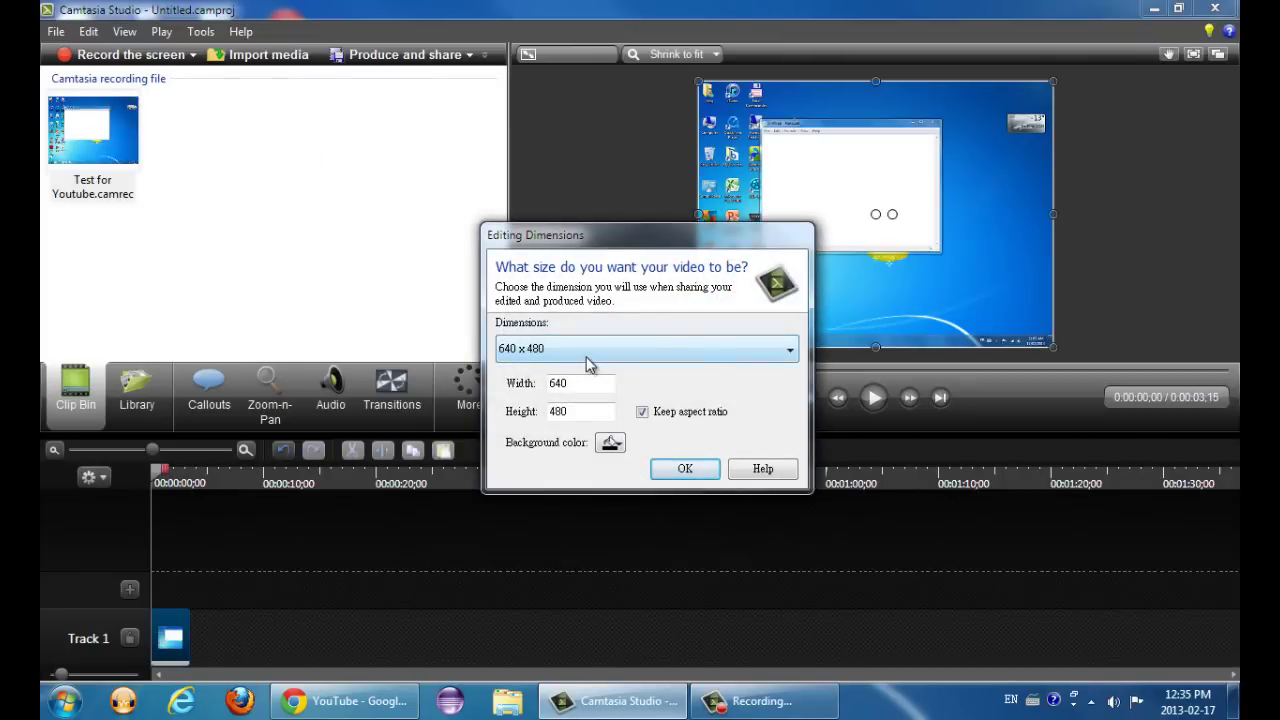
pyautogui.click(586, 355)
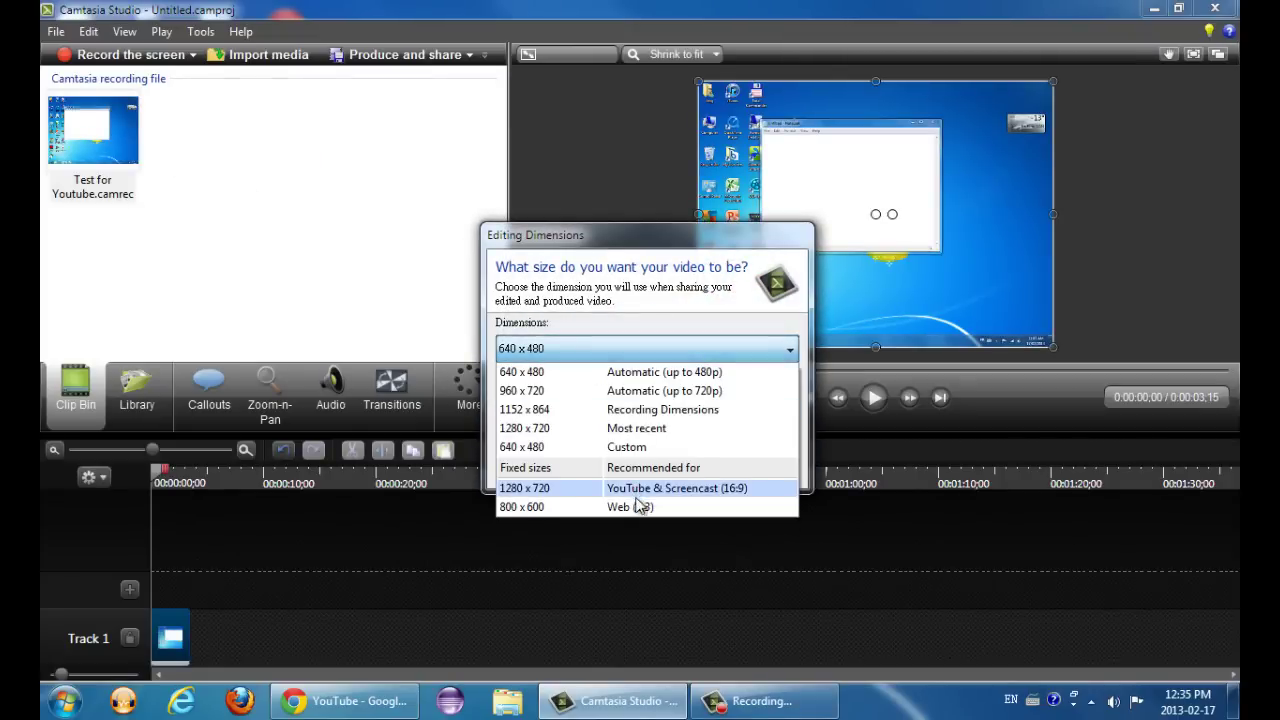
pyautogui.click(578, 490)
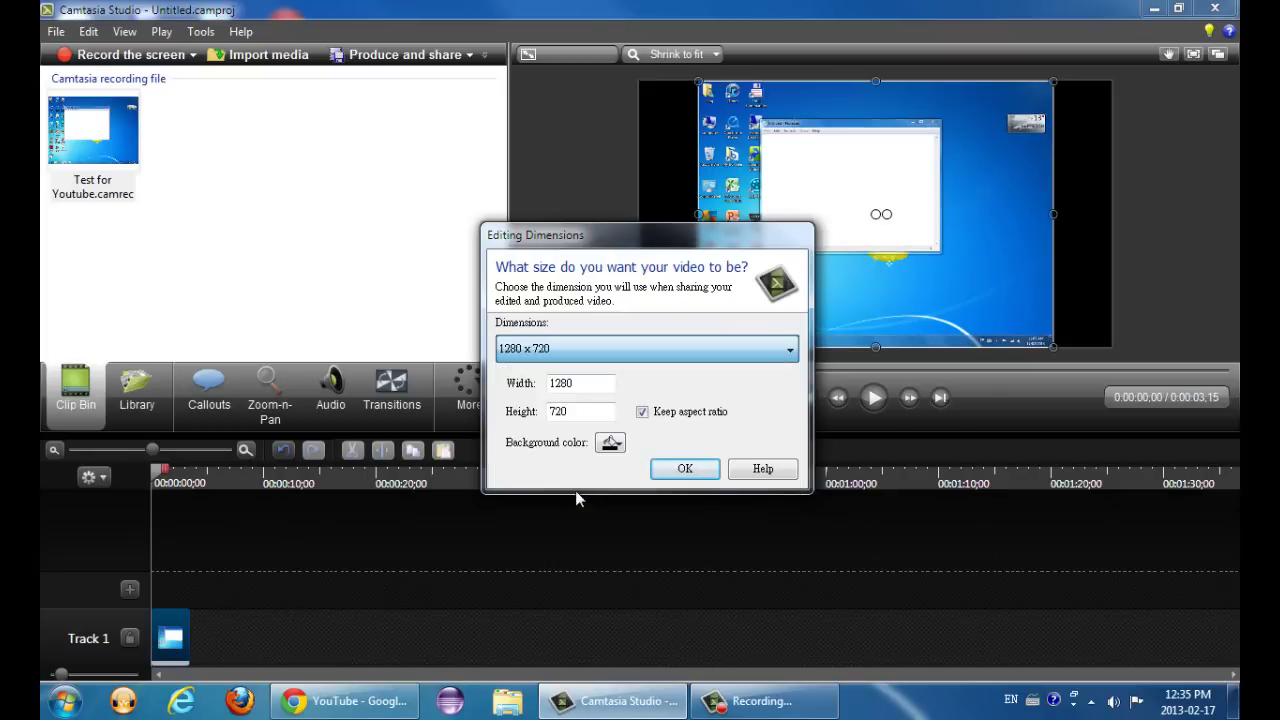
pyautogui.click(686, 468)
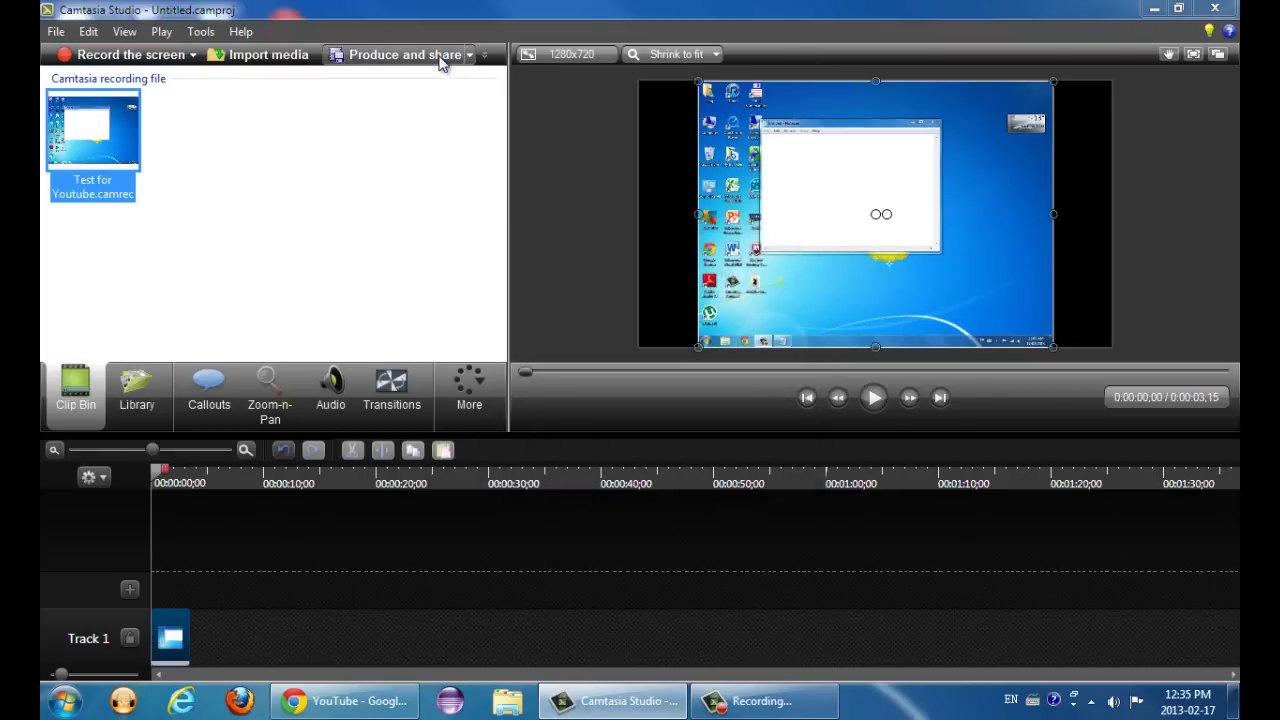
# Step: Launch the Production Wizard with Custom production settings and advance to the file-format page
pyautogui.click(470, 56)
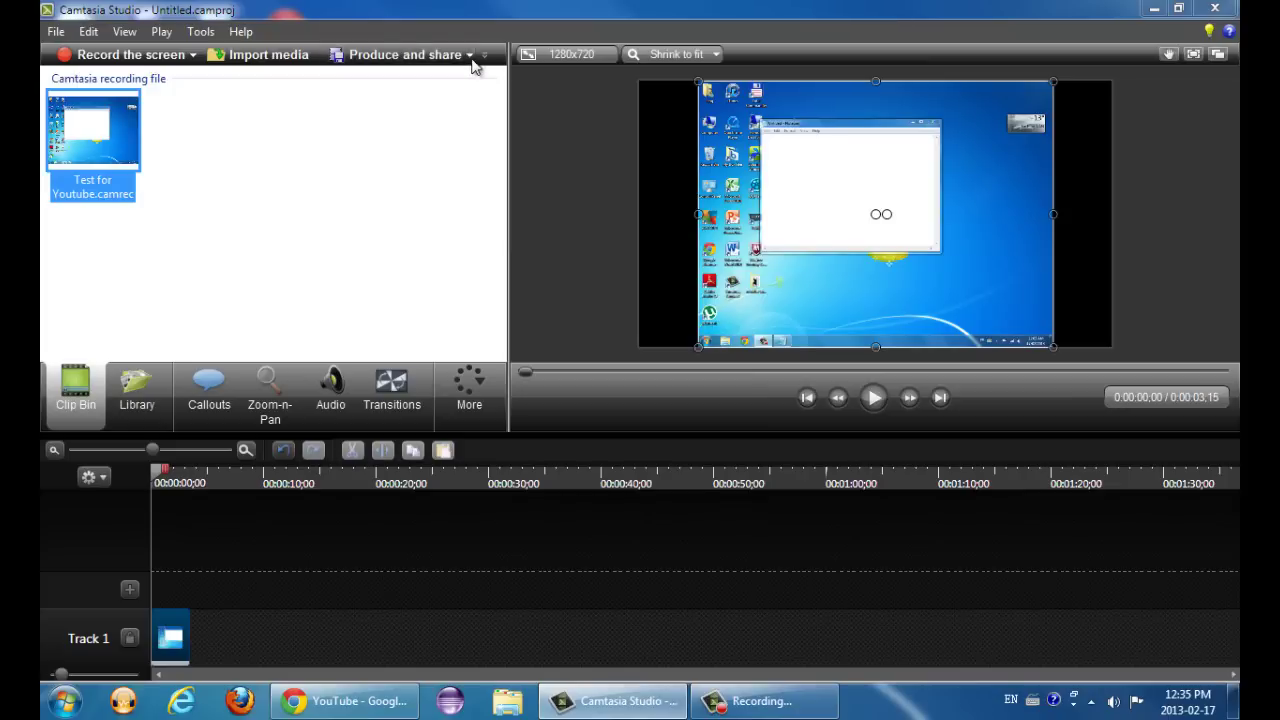
pyautogui.click(432, 168)
pyautogui.click(386, 62)
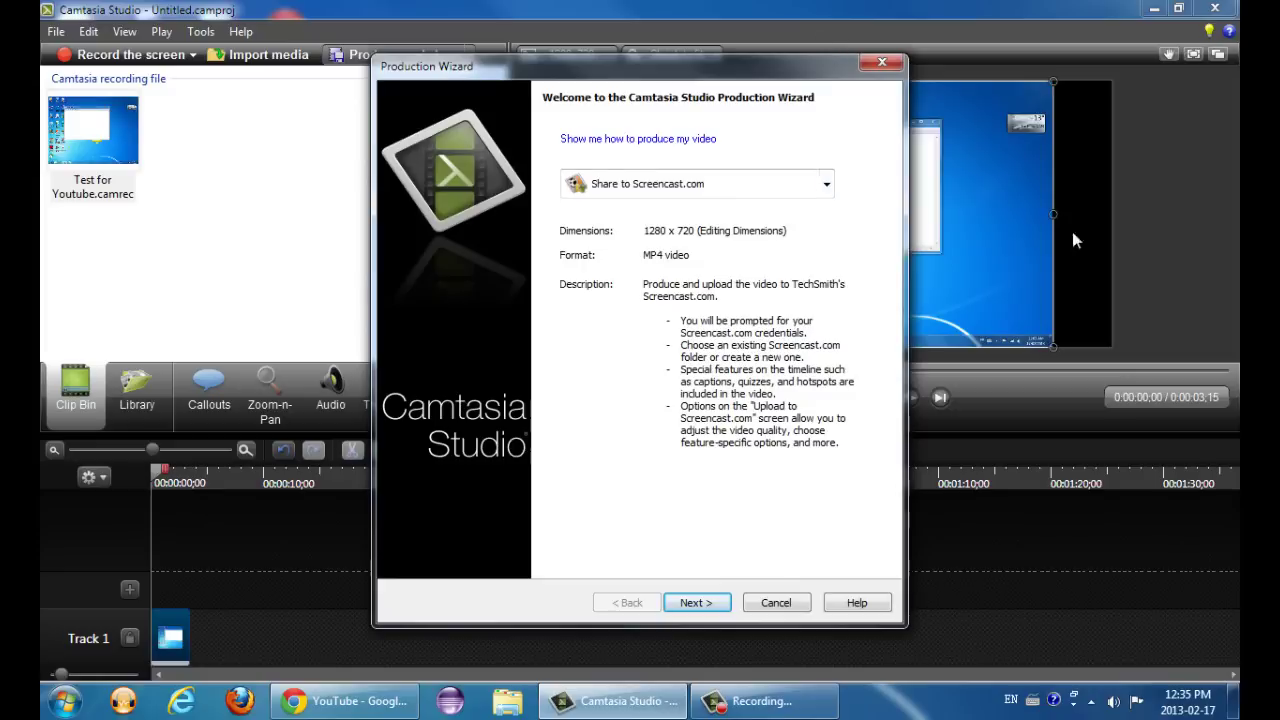
pyautogui.click(826, 184)
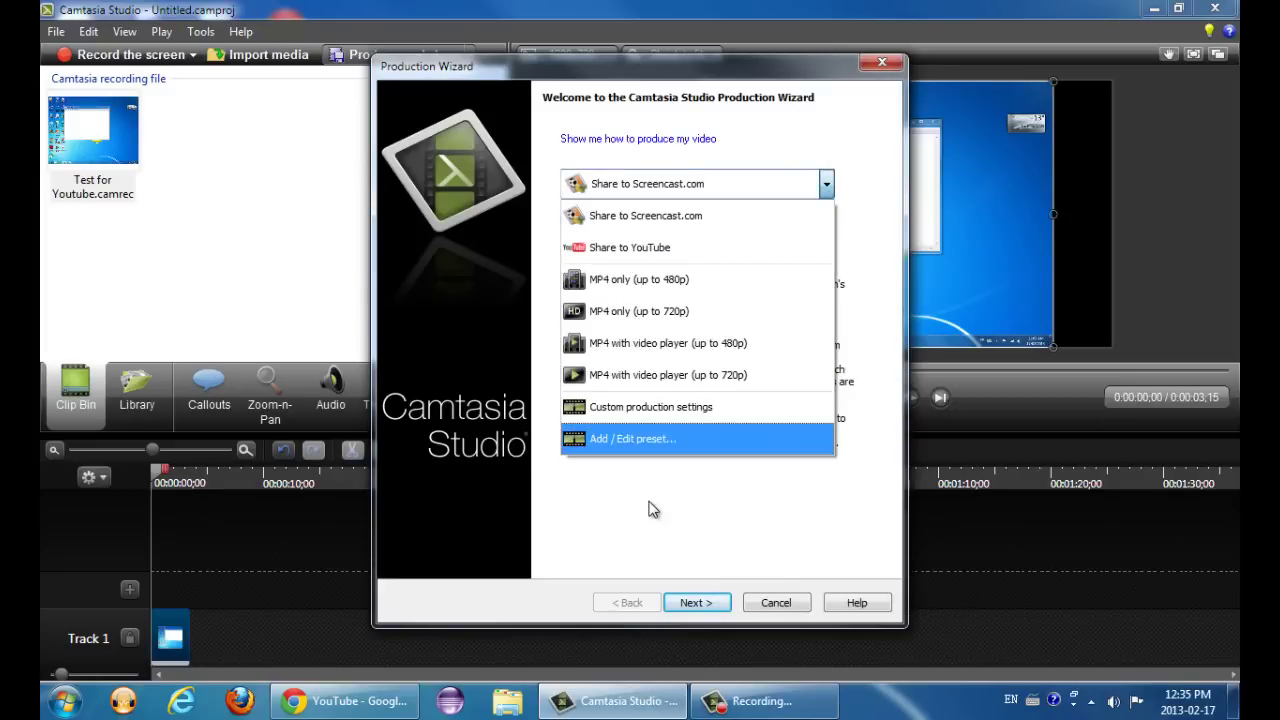
pyautogui.click(663, 424)
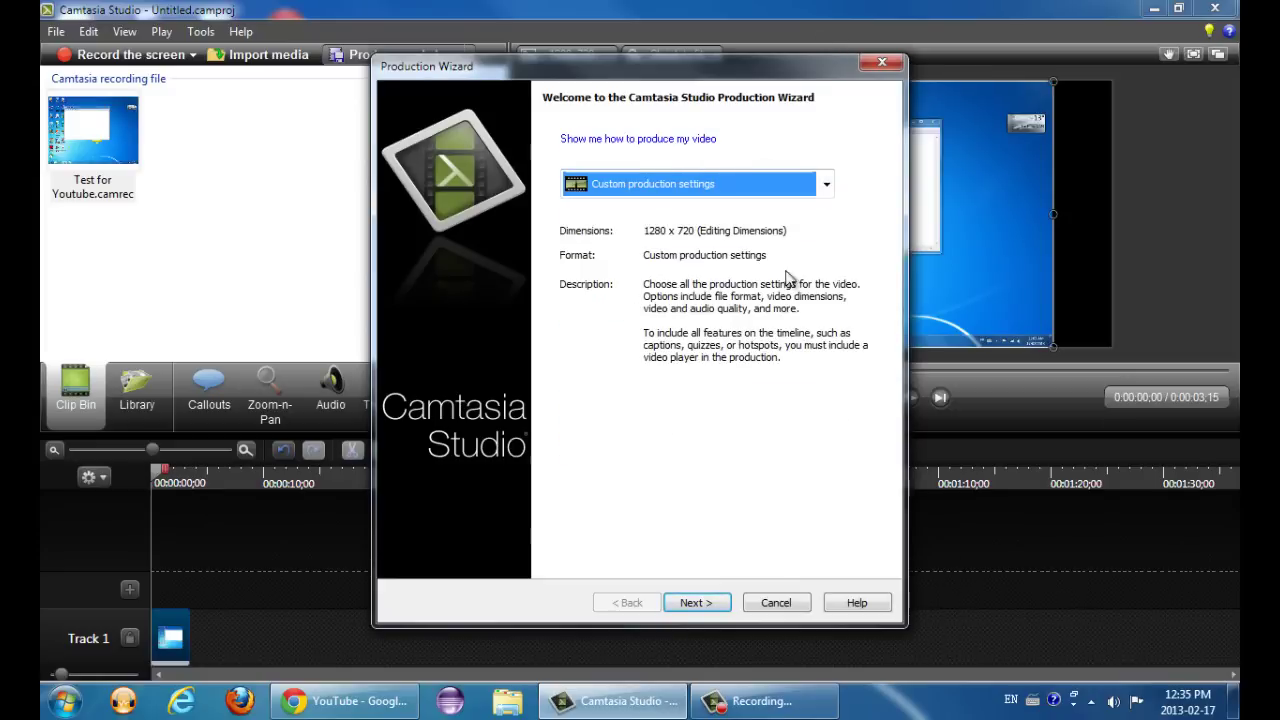
pyautogui.click(694, 603)
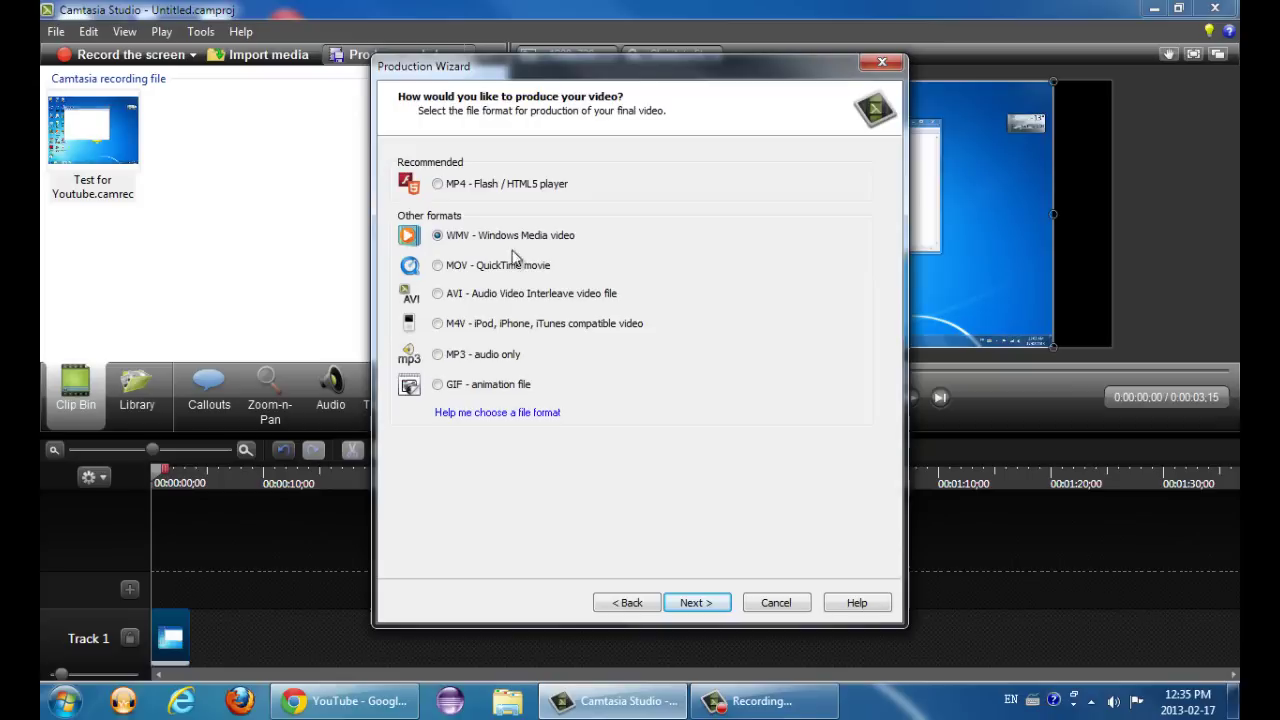
# Step: Accept WMV and the default encoding, size and video options through to the Produce Video page
pyautogui.click(695, 606)
pyautogui.click(698, 608)
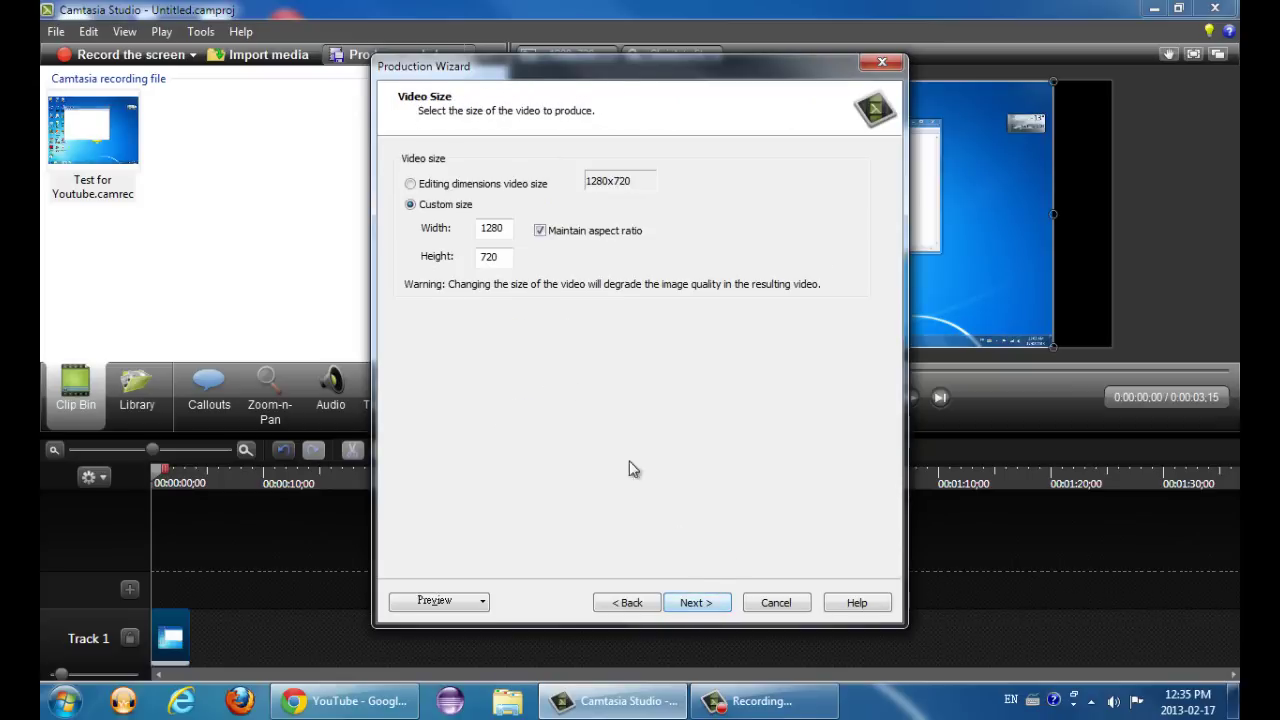
pyautogui.click(695, 606)
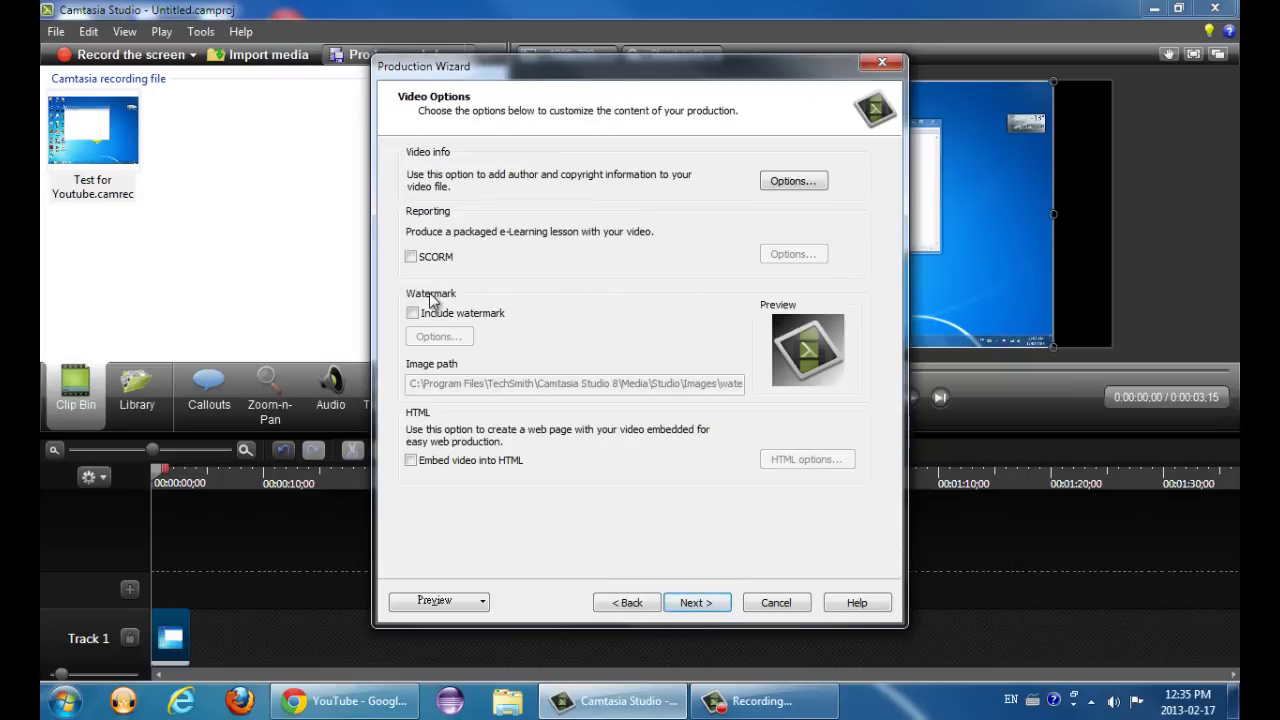
pyautogui.click(695, 602)
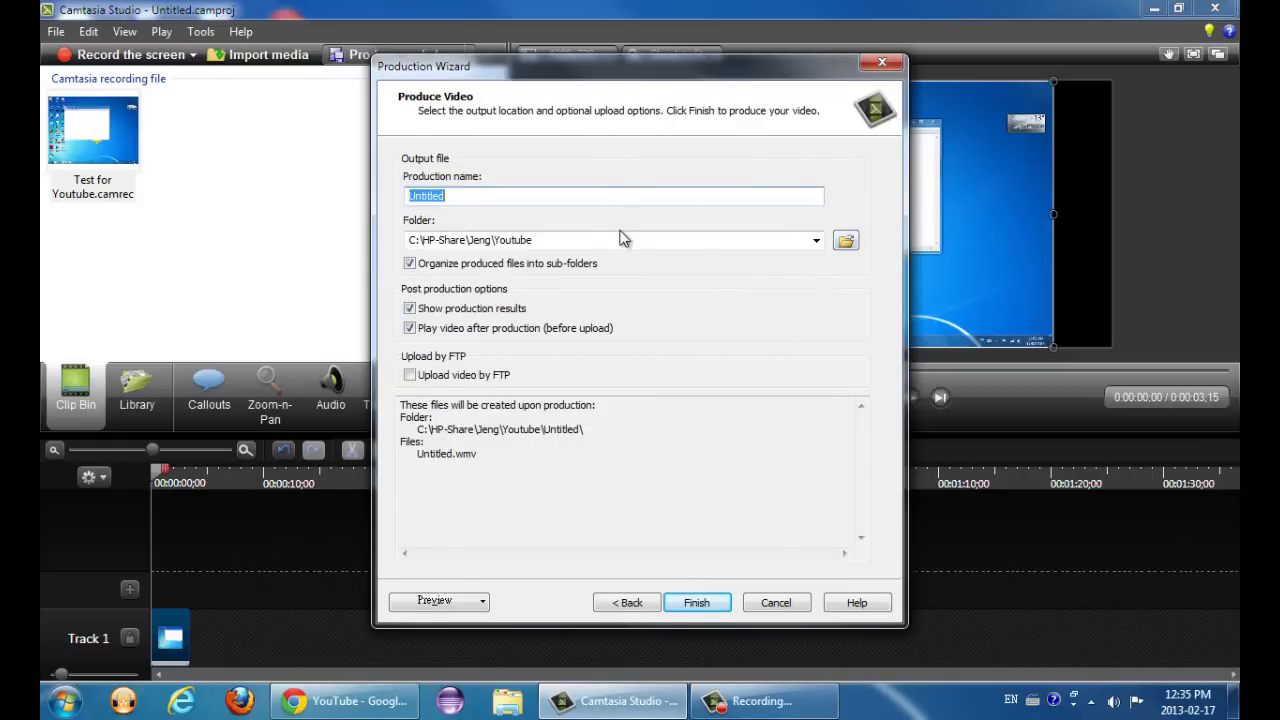
# Step: Name the production 'Test for Youtube' and check the output folder path
pyautogui.write('Test')
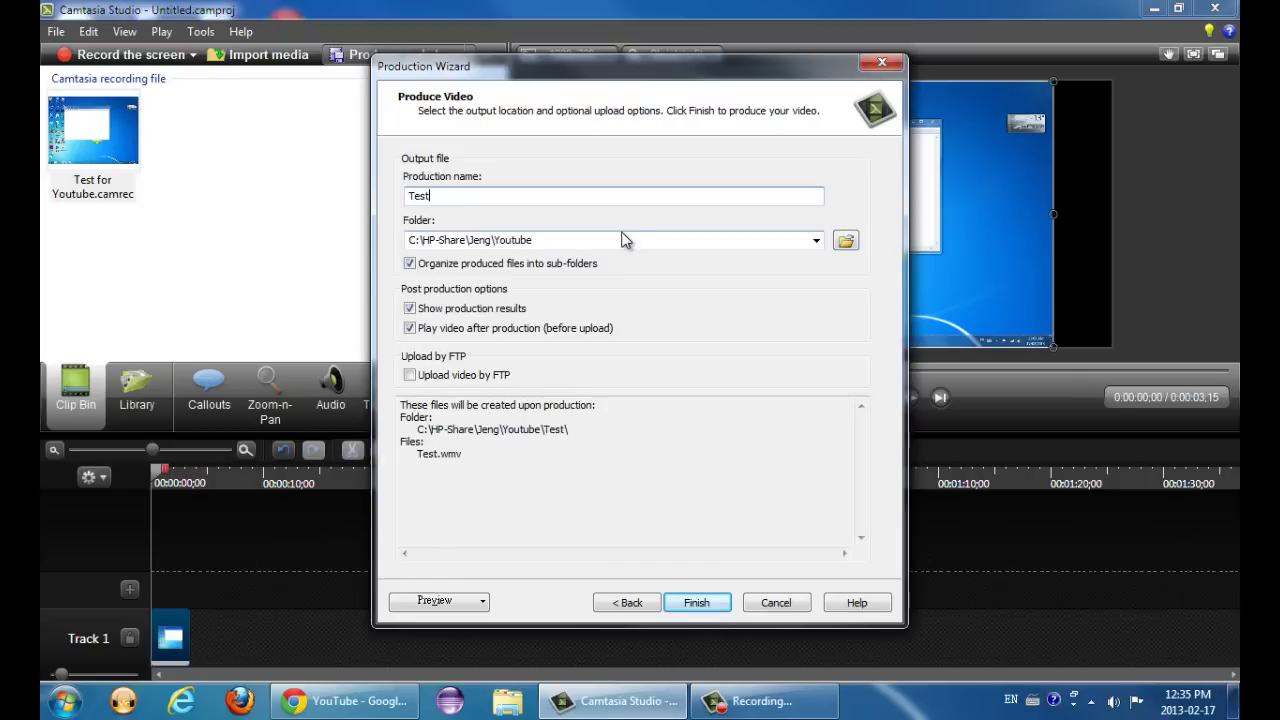
pyautogui.write(' for Youtu')
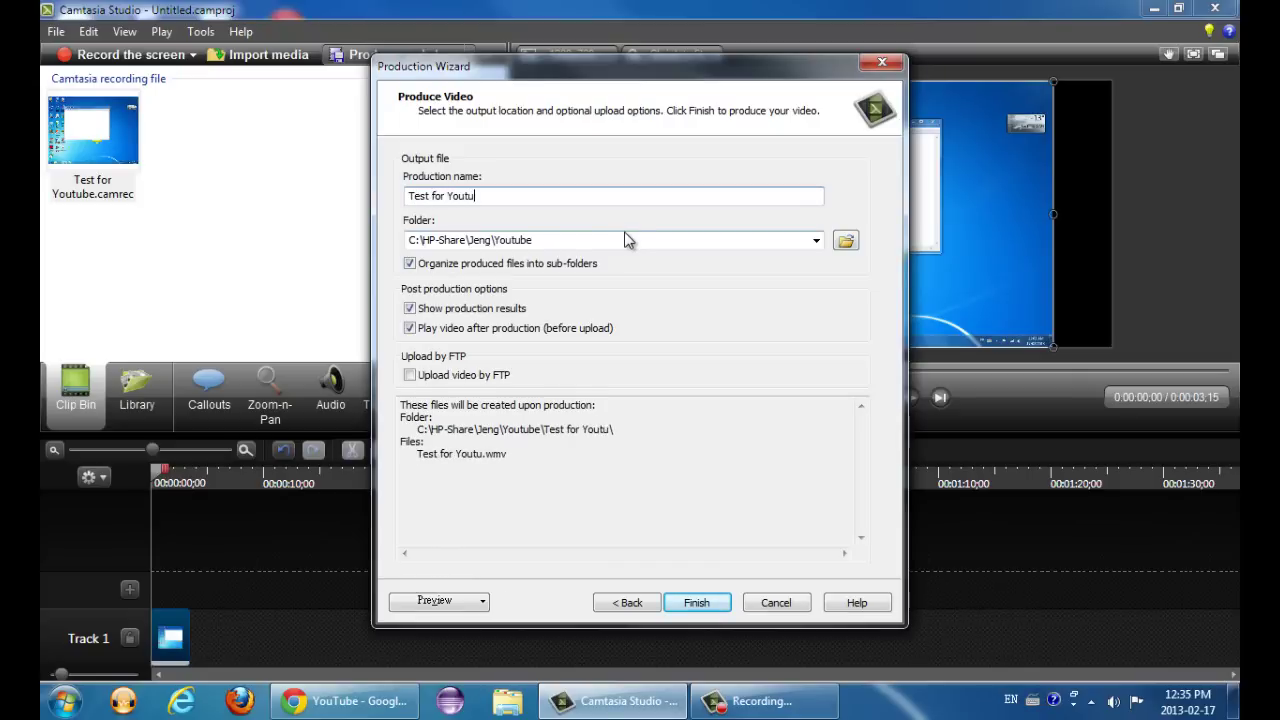
pyautogui.write('be')
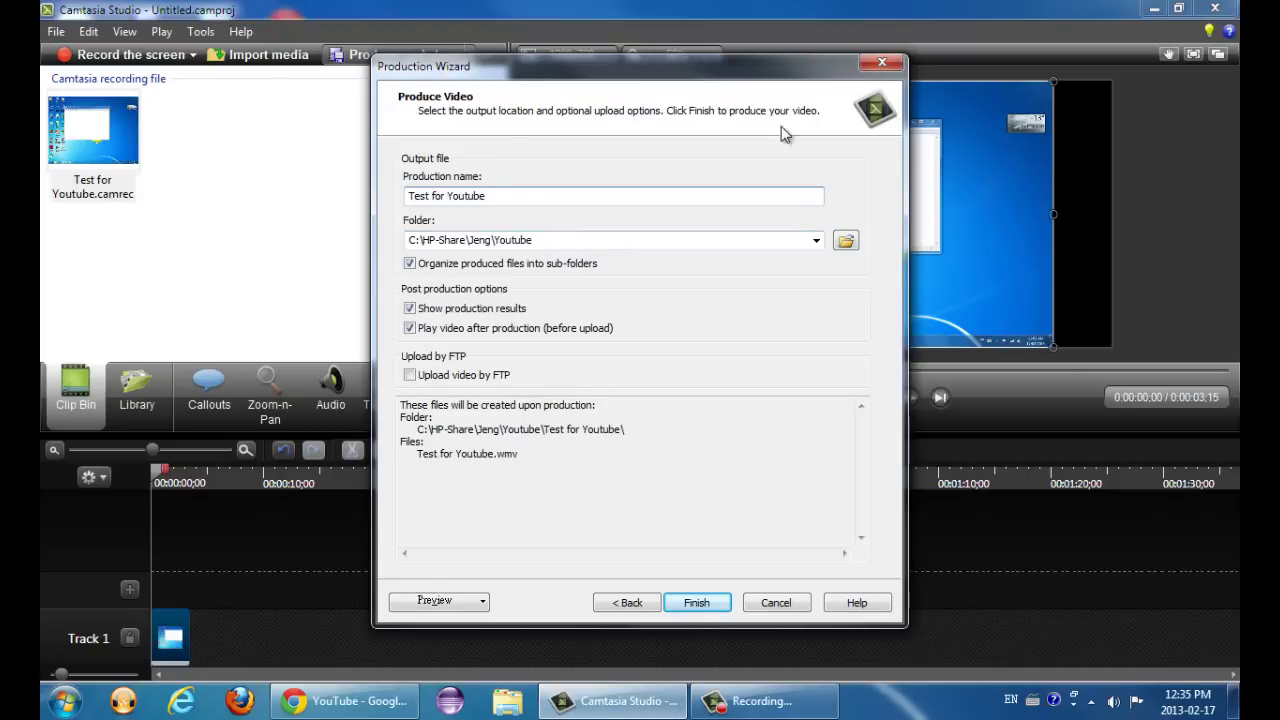
pyautogui.click(541, 240)
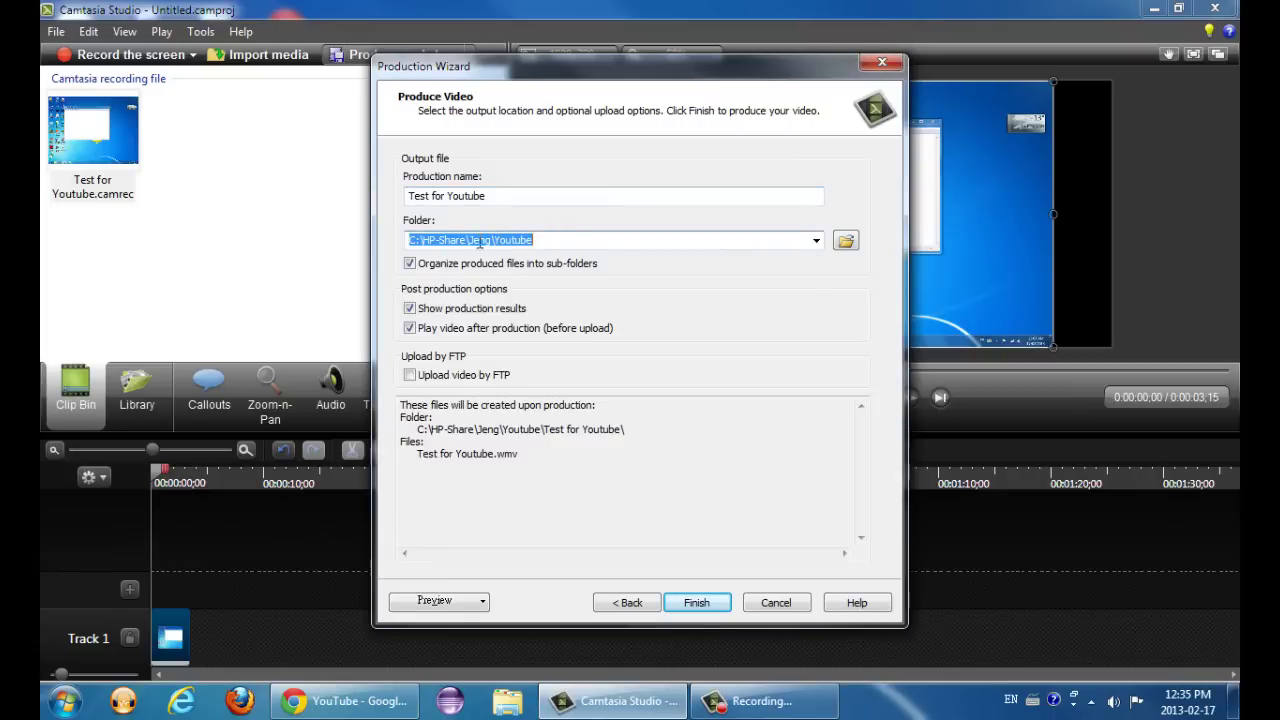
pyautogui.click(595, 241)
pyautogui.doubleClick(559, 238)
pyautogui.click(565, 243)
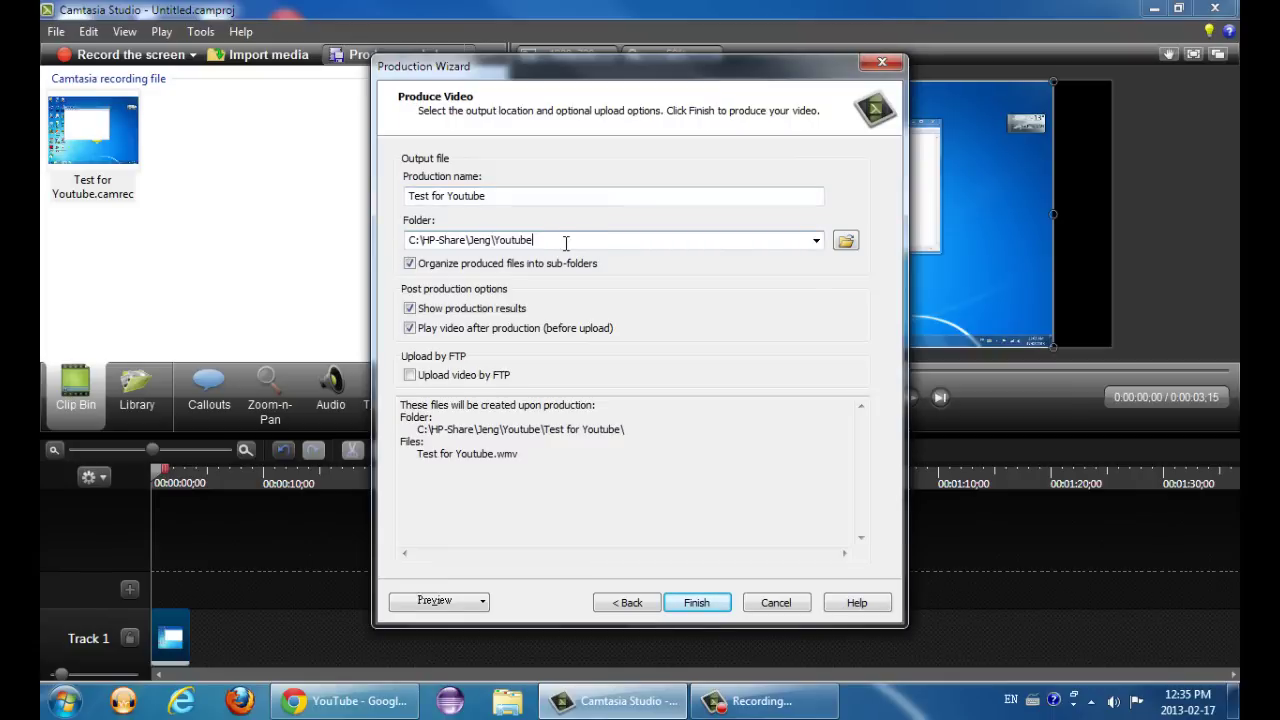
pyautogui.doubleClick(535, 242)
pyautogui.click(535, 242)
# Step: Render the video and close the Windows Media Player playback
pyautogui.click(706, 603)
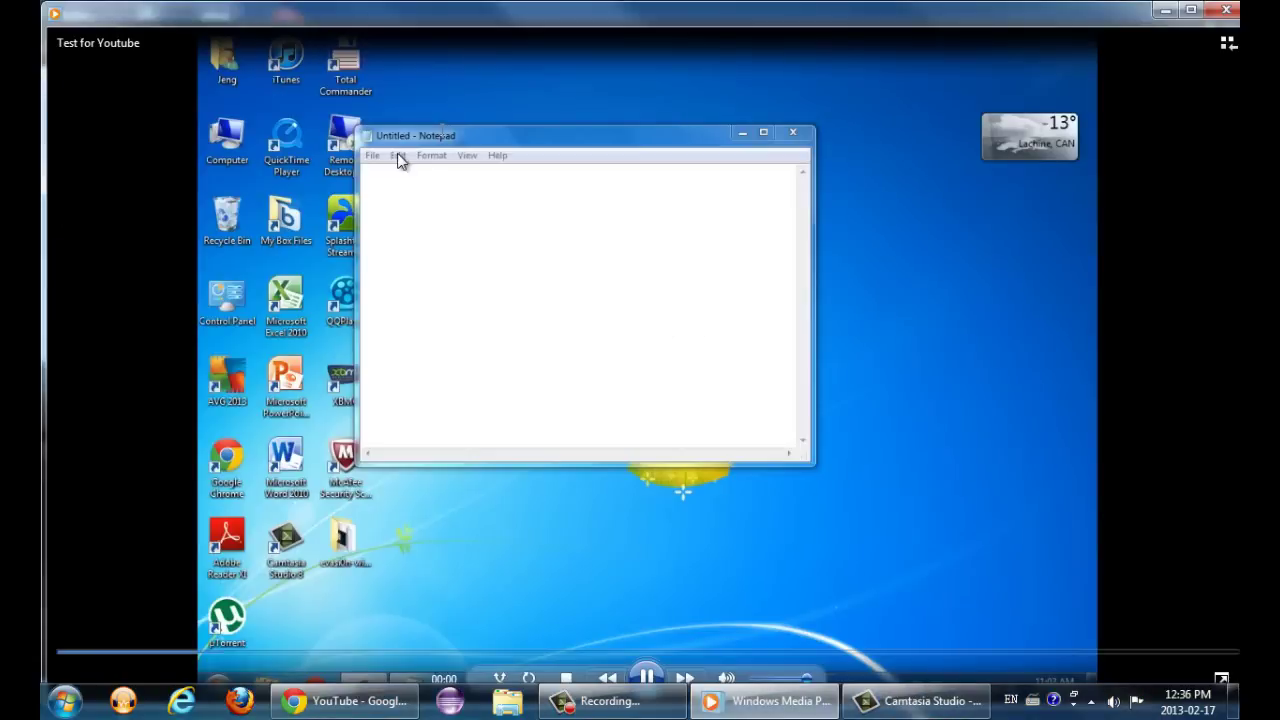
pyautogui.click(1226, 10)
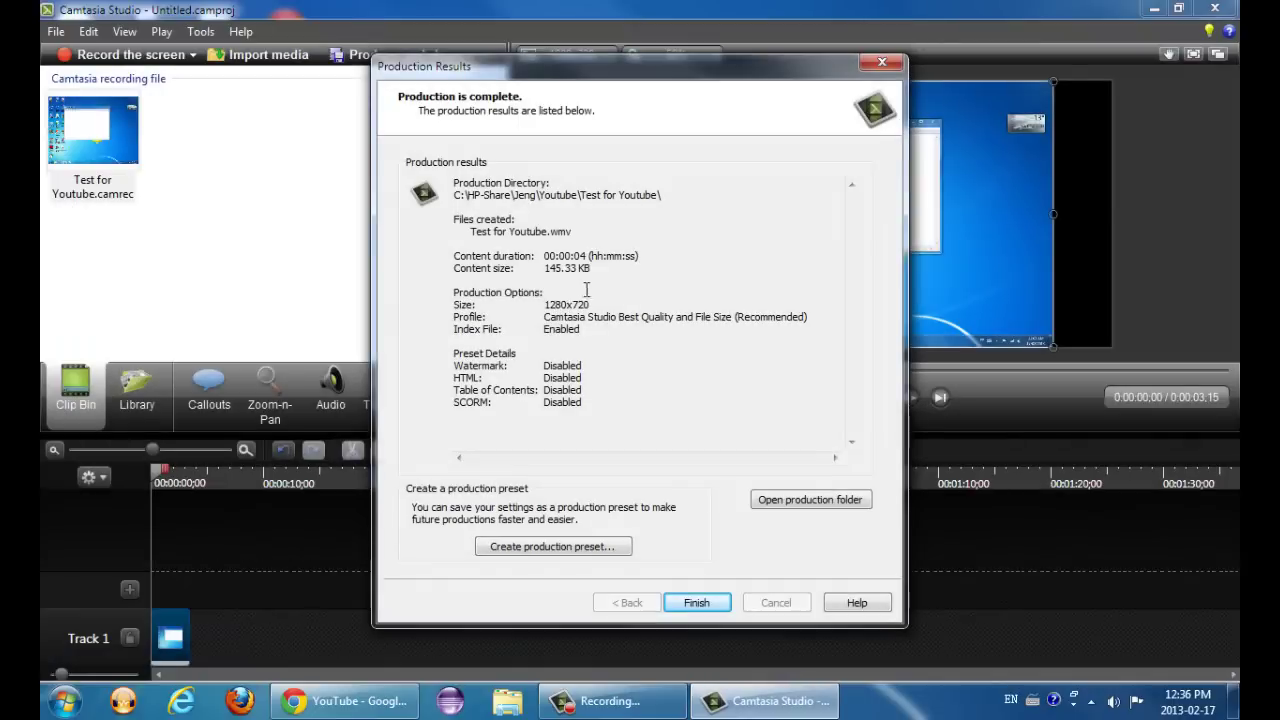
# Step: Dismiss the production results and quit Camtasia without saving Untitled.camproj
pyautogui.click(697, 603)
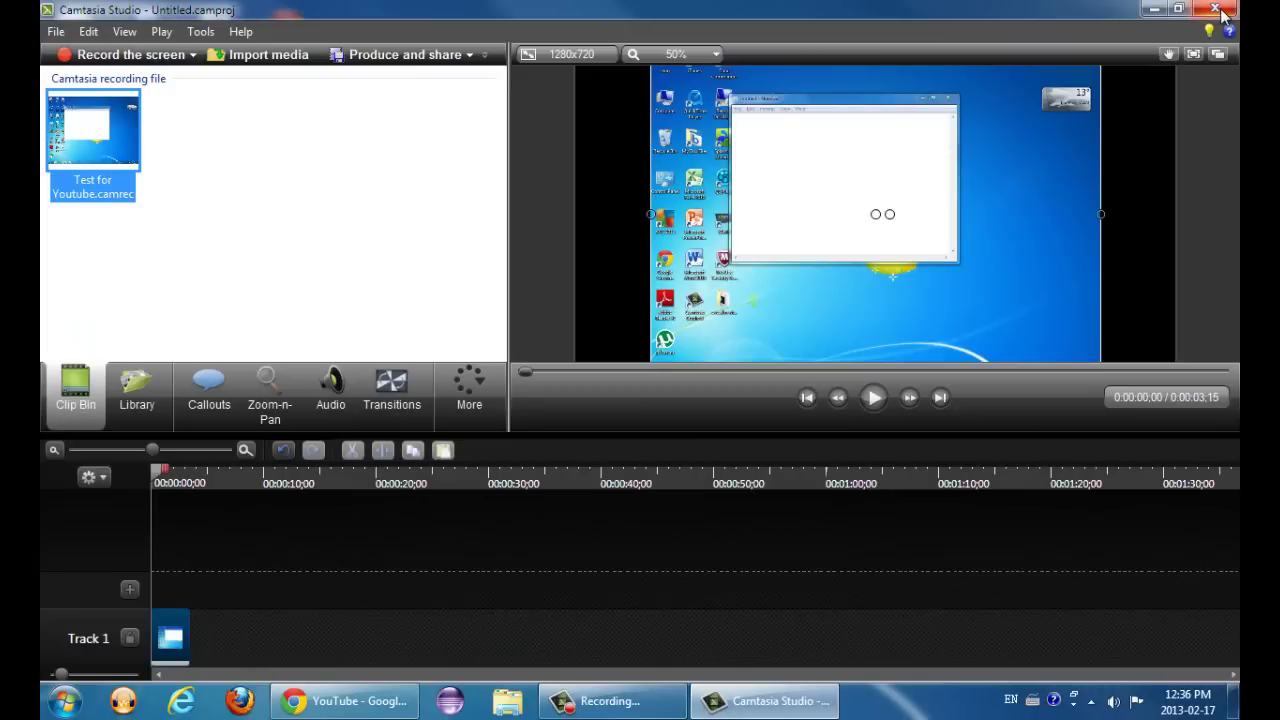
pyautogui.click(1218, 9)
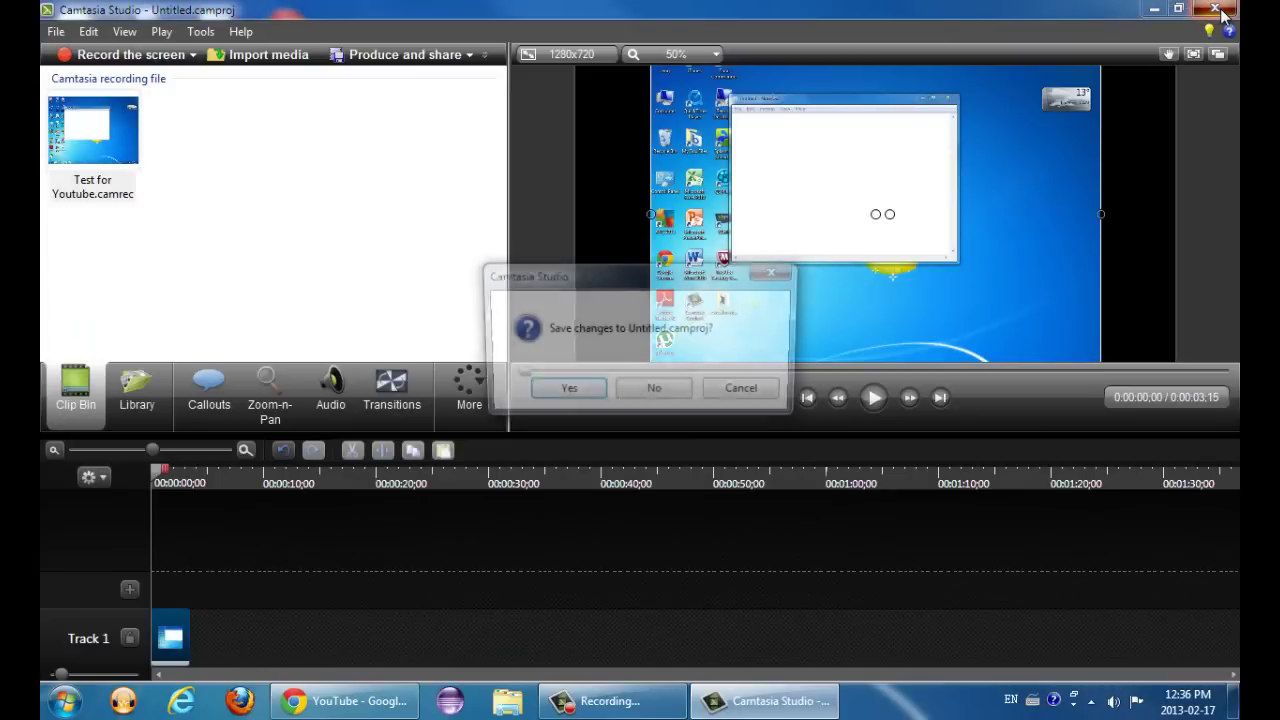
pyautogui.click(657, 397)
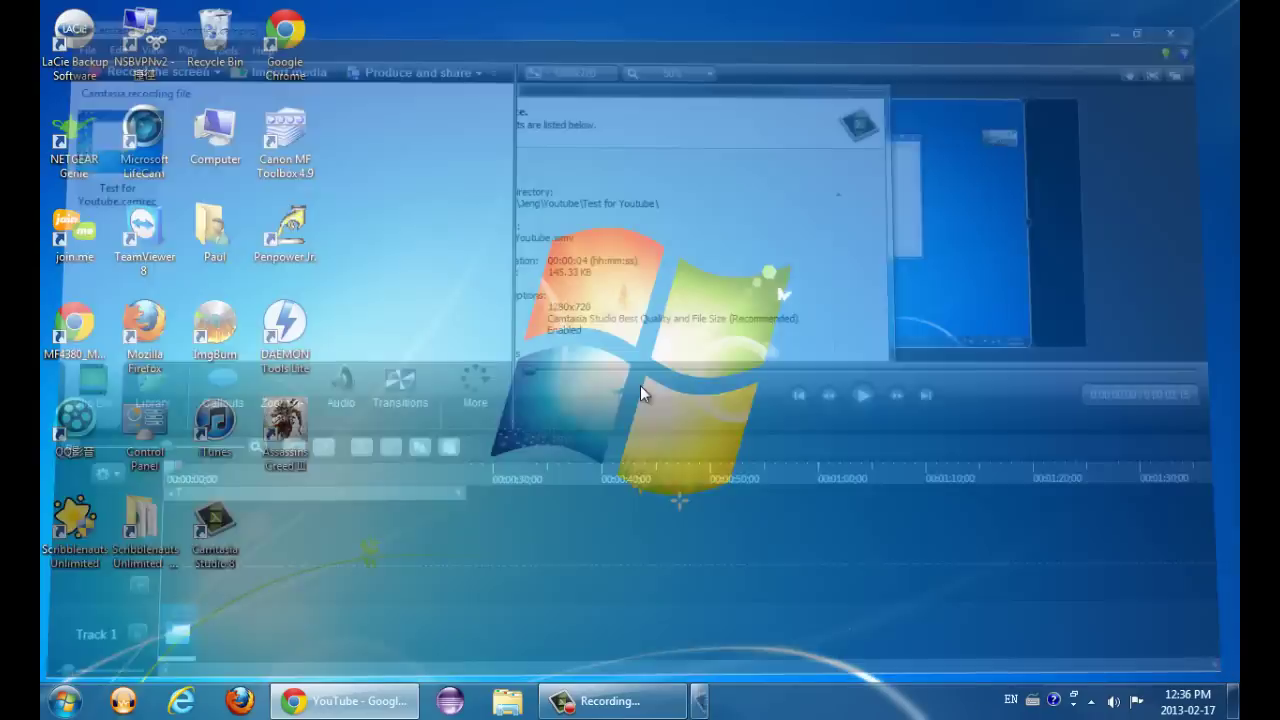
# Step: Browse HP-Share > Jeng > Youtube > Test for Youtube to find Test for Youtube.wmv, then close Explorer
pyautogui.click(507, 701)
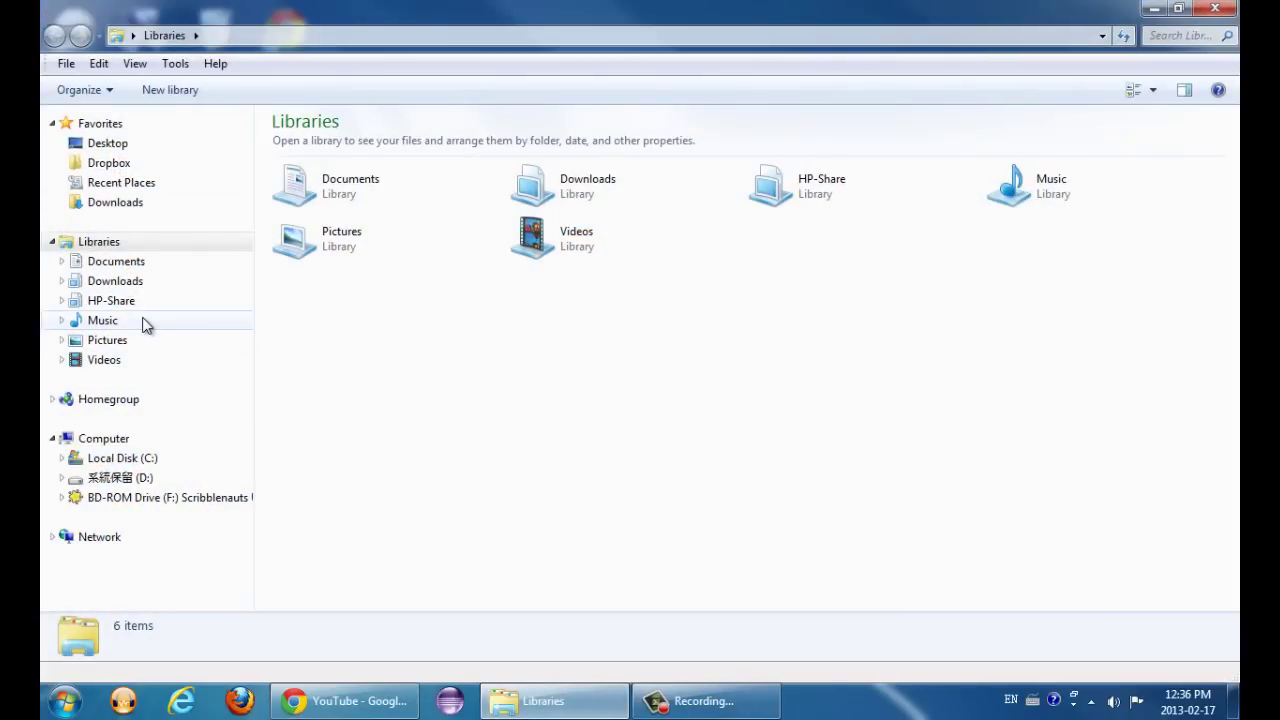
pyautogui.click(143, 308)
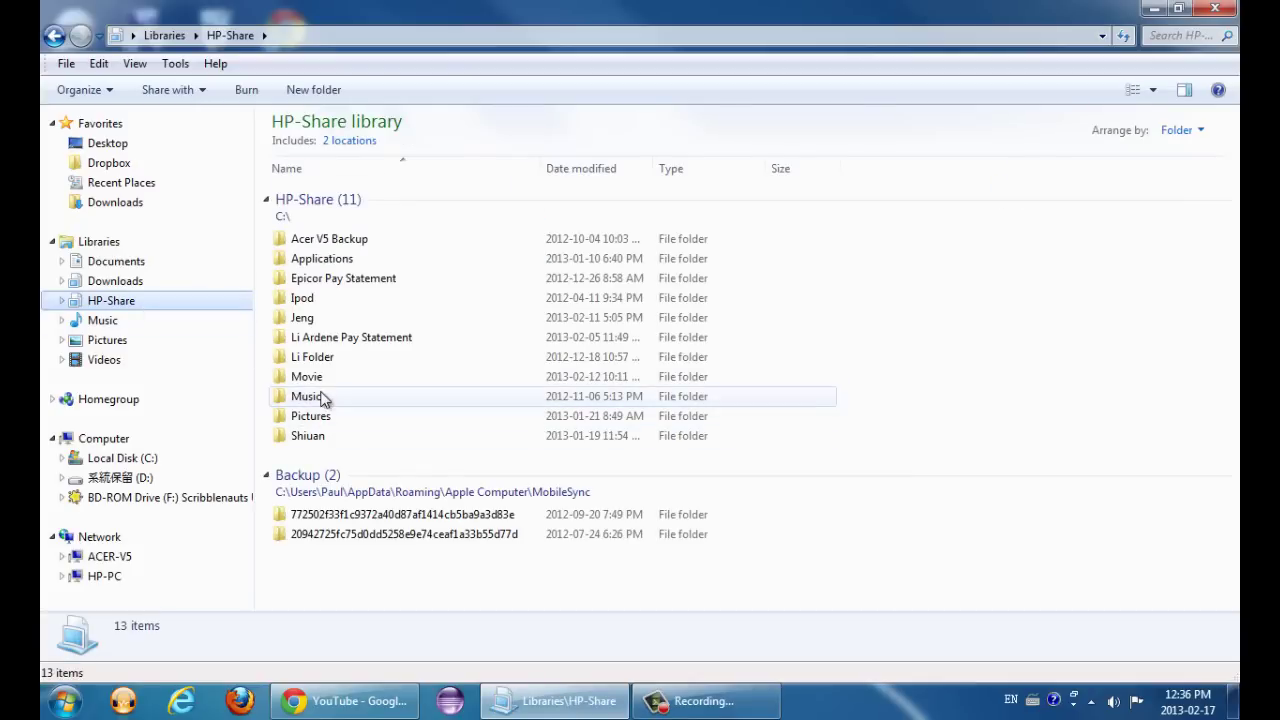
pyautogui.doubleClick(308, 318)
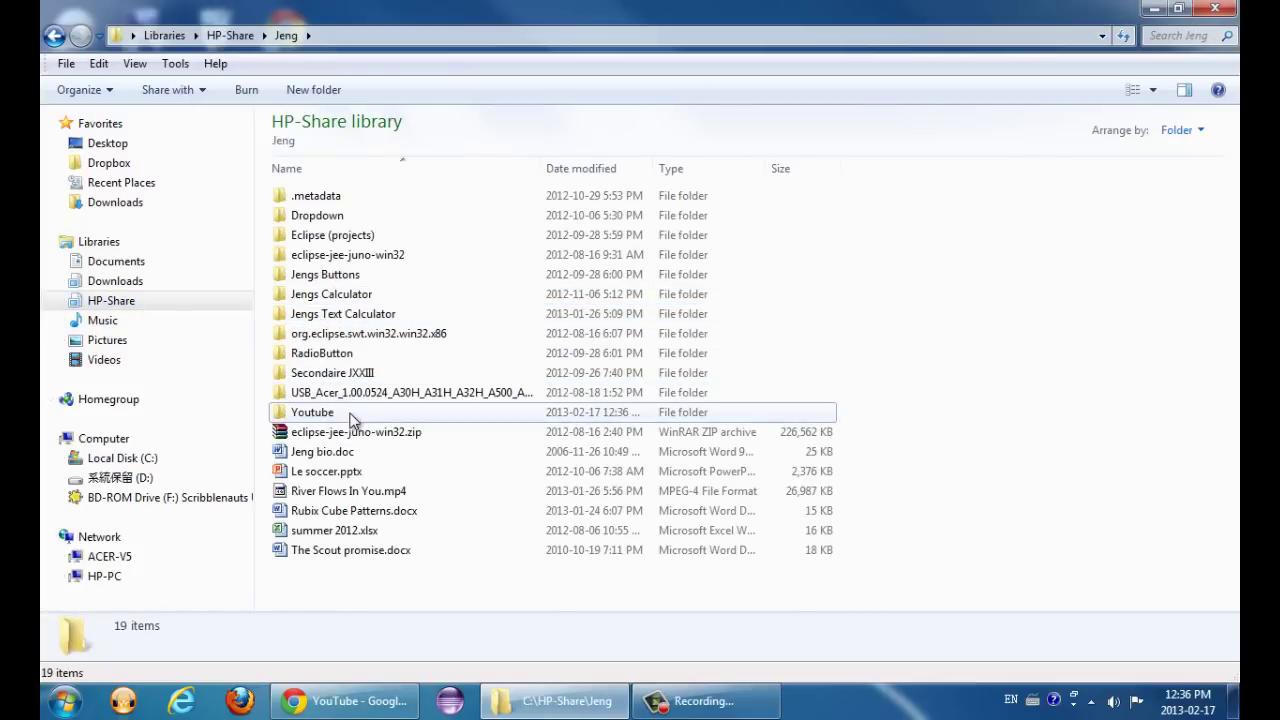
pyautogui.doubleClick(318, 409)
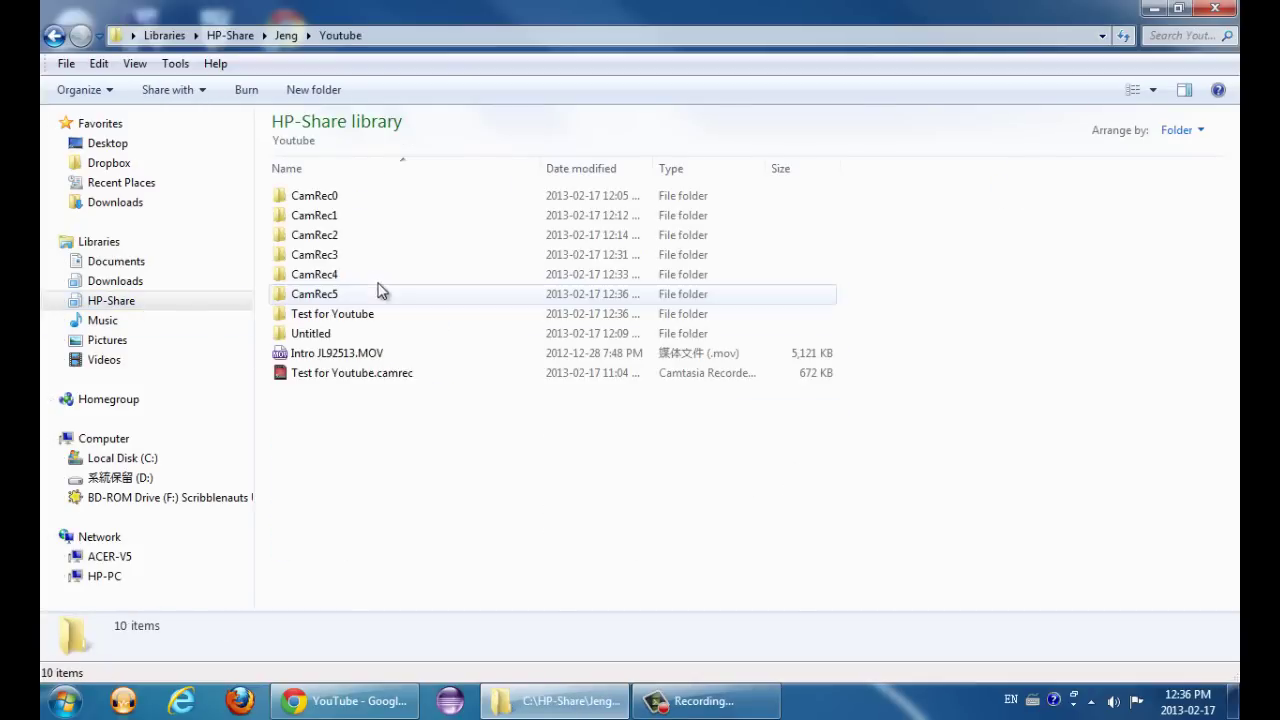
pyautogui.click(341, 319)
pyautogui.doubleClick(341, 319)
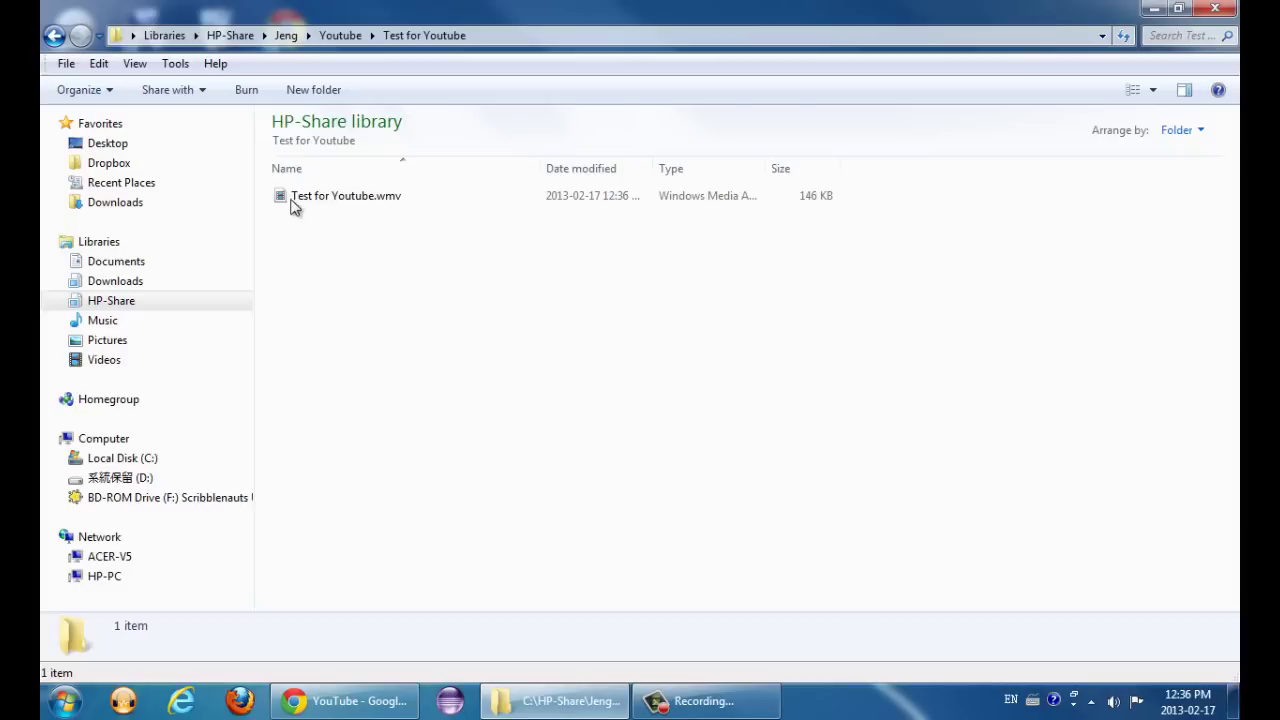
pyautogui.click(385, 194)
pyautogui.click(379, 218)
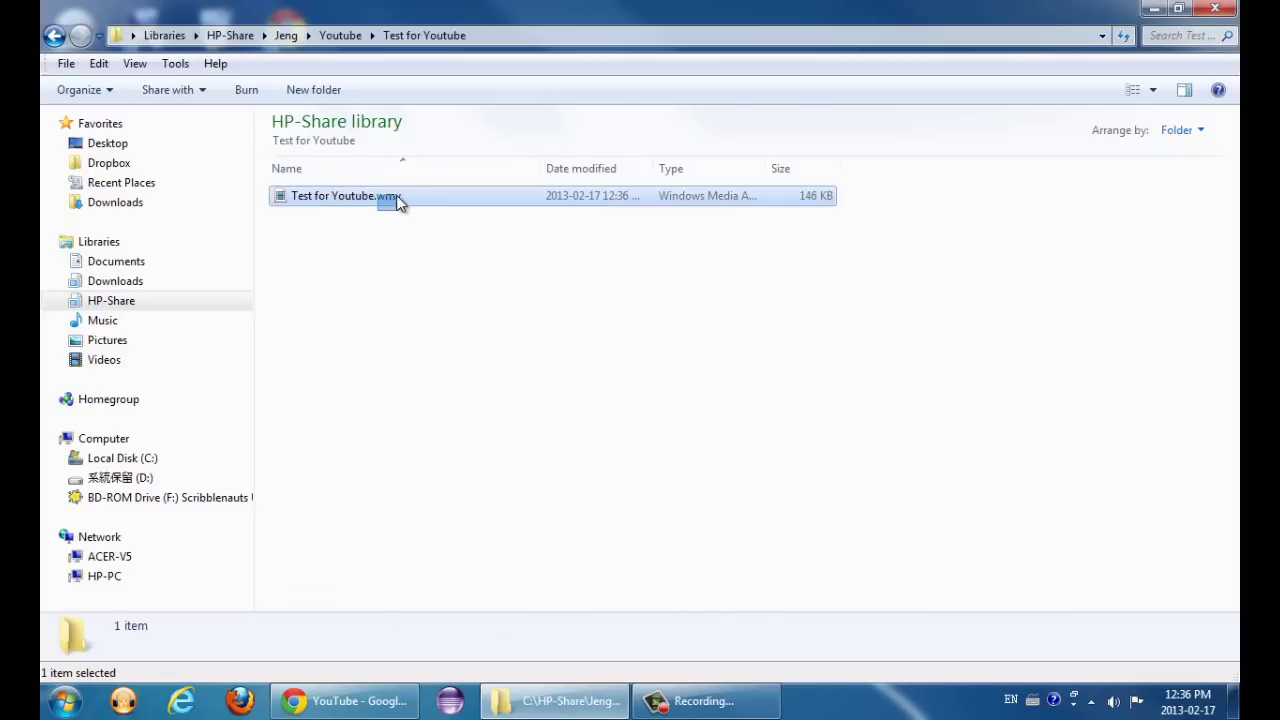
pyautogui.click(403, 218)
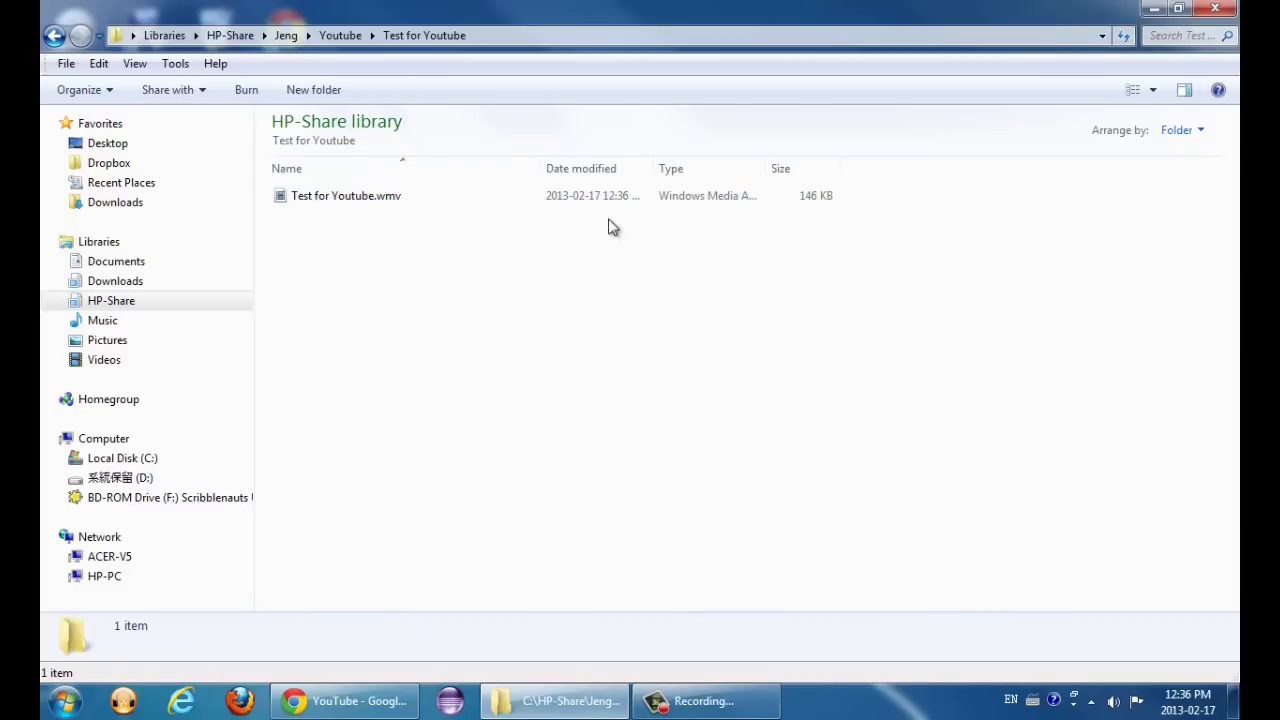
pyautogui.click(1204, 8)
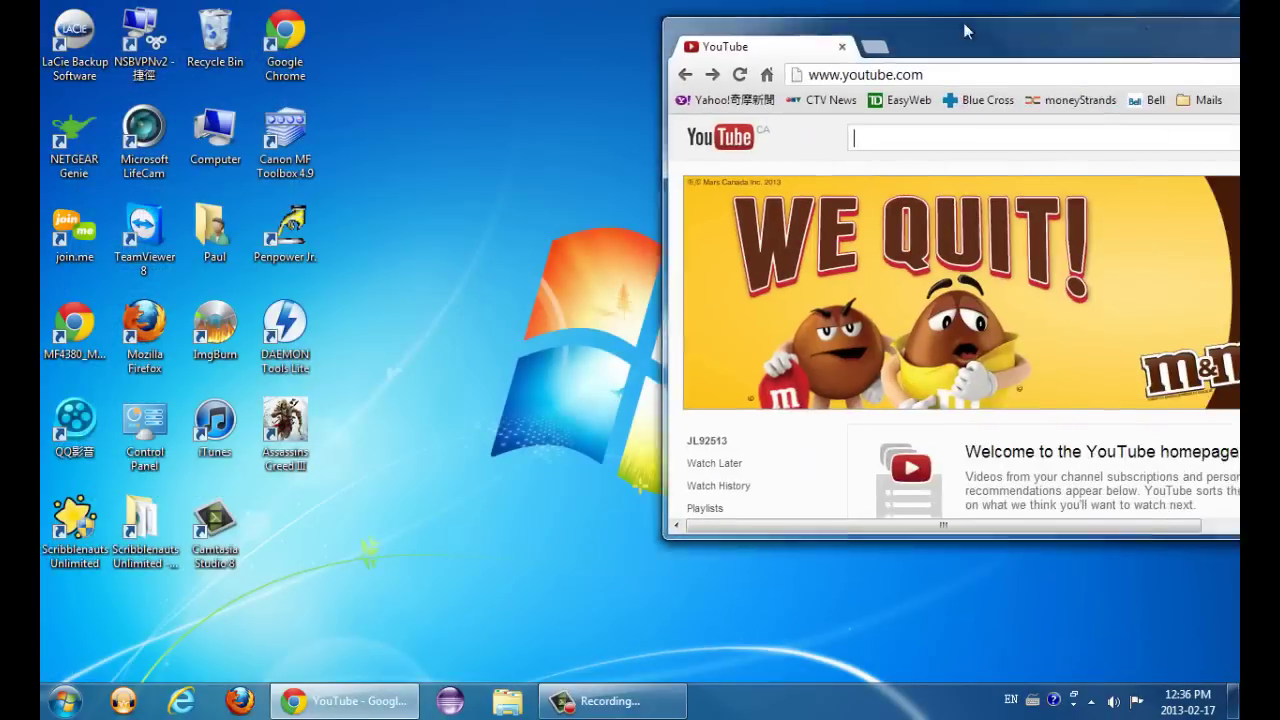
# Step: Maximize Chrome and upload Test for Youtube.wmv from YouTube's upload page
pyautogui.moveTo(966, 31); pyautogui.dragTo(569, 14)
pyautogui.click(943, 8)
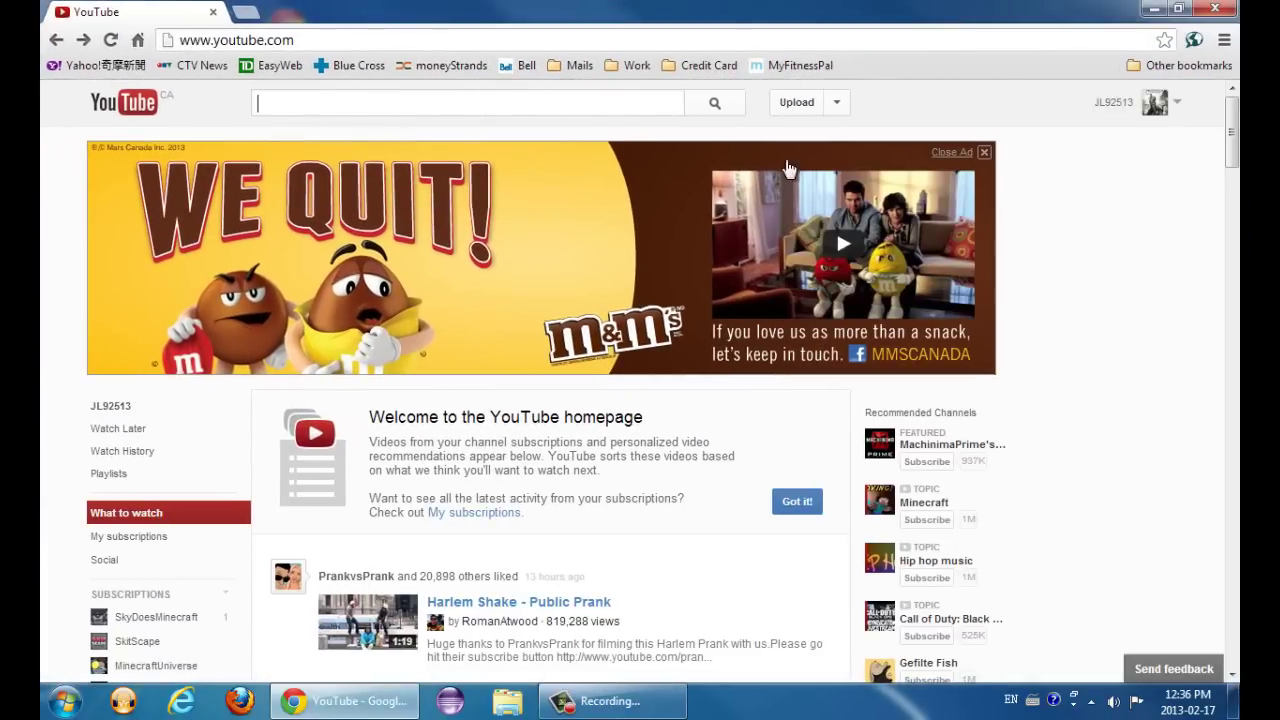
pyautogui.click(791, 112)
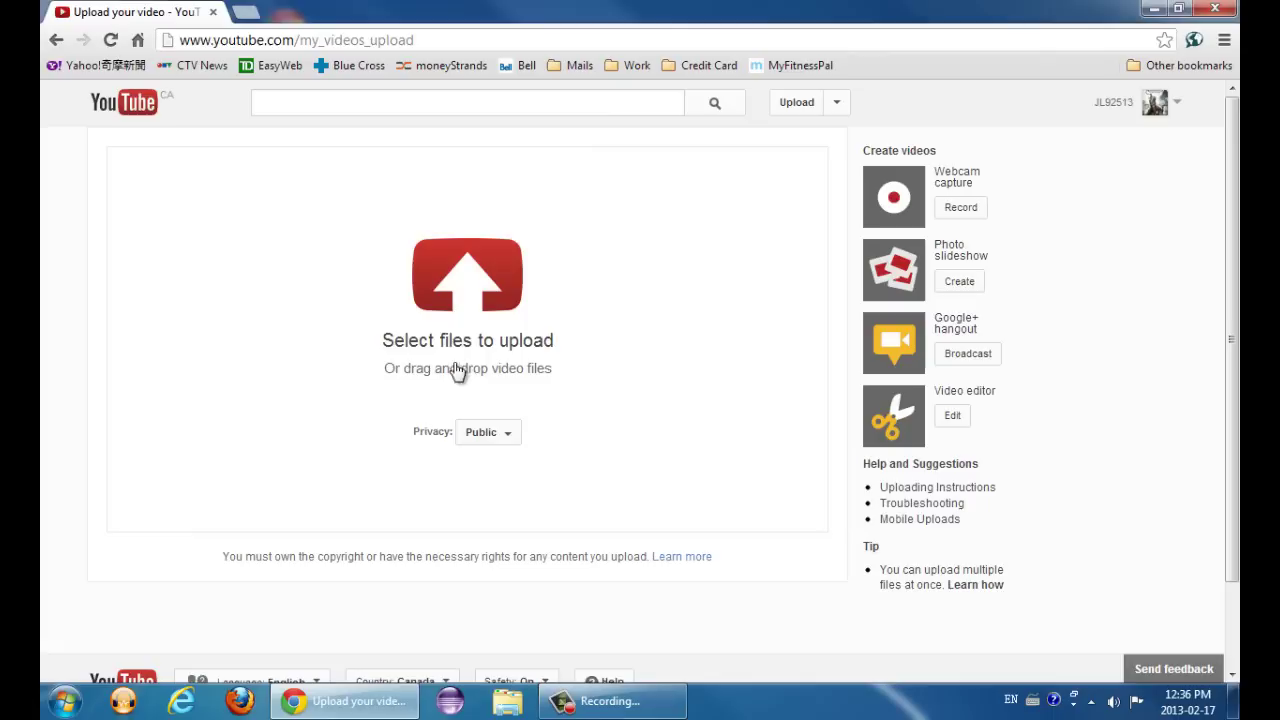
pyautogui.click(452, 322)
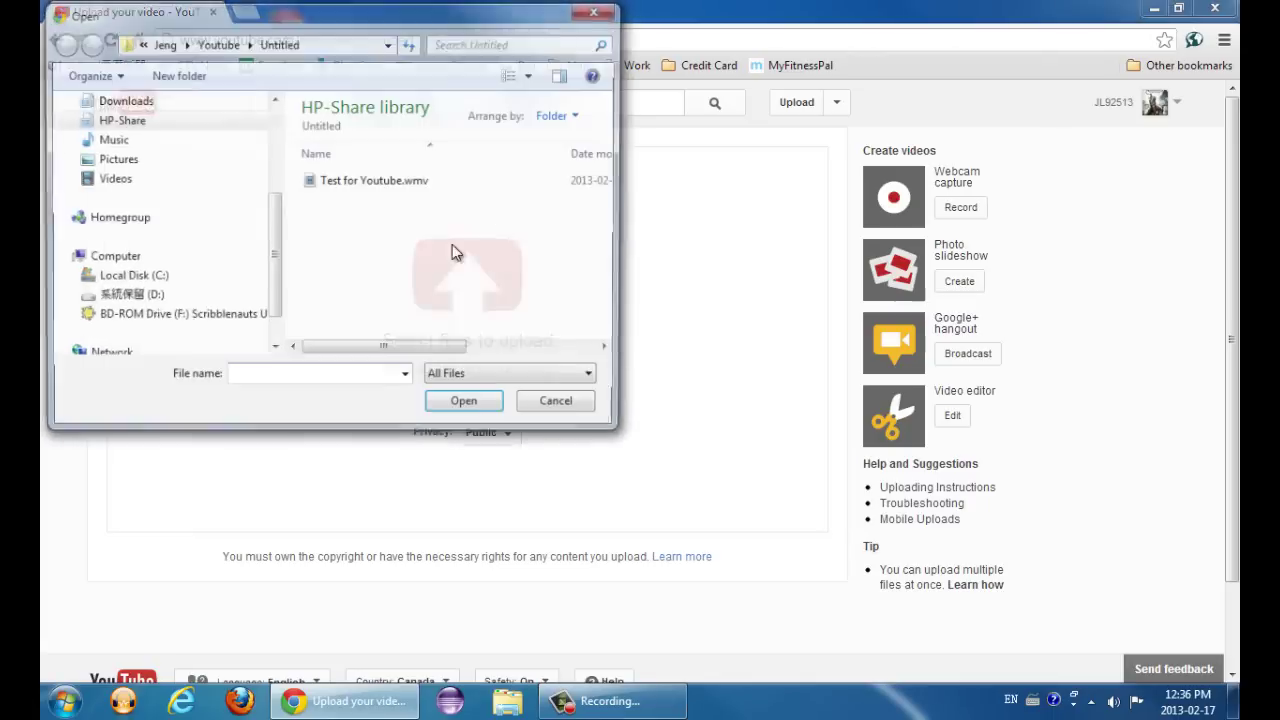
pyautogui.click(375, 180)
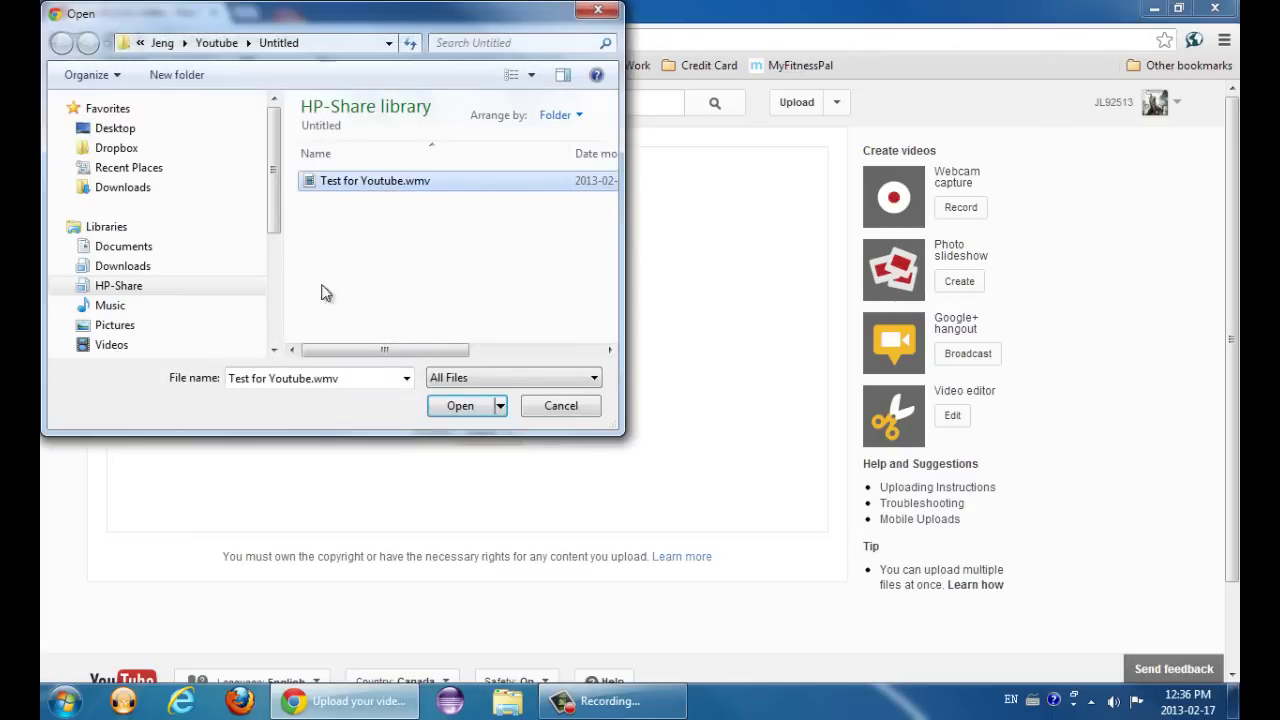
pyautogui.click(470, 410)
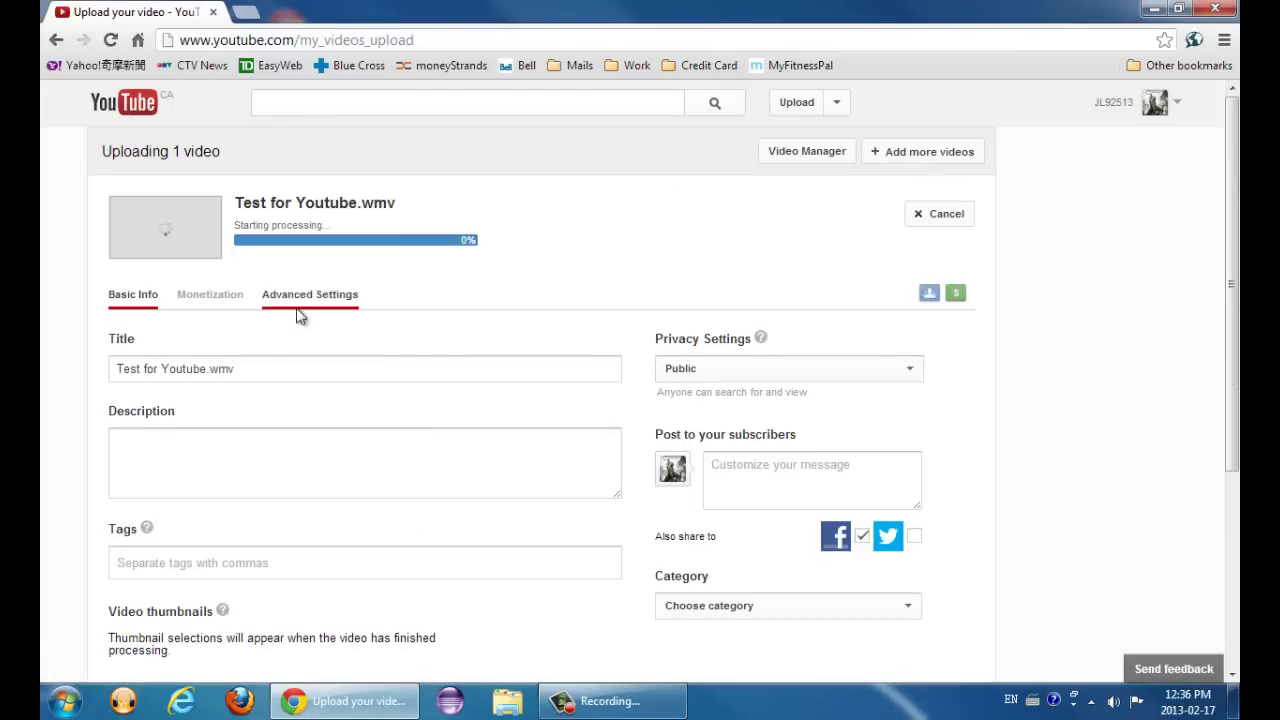
# Step: Delete 'wmv' from the title field so it reads 'Test for Youtube'
pyautogui.doubleClick(218, 369)
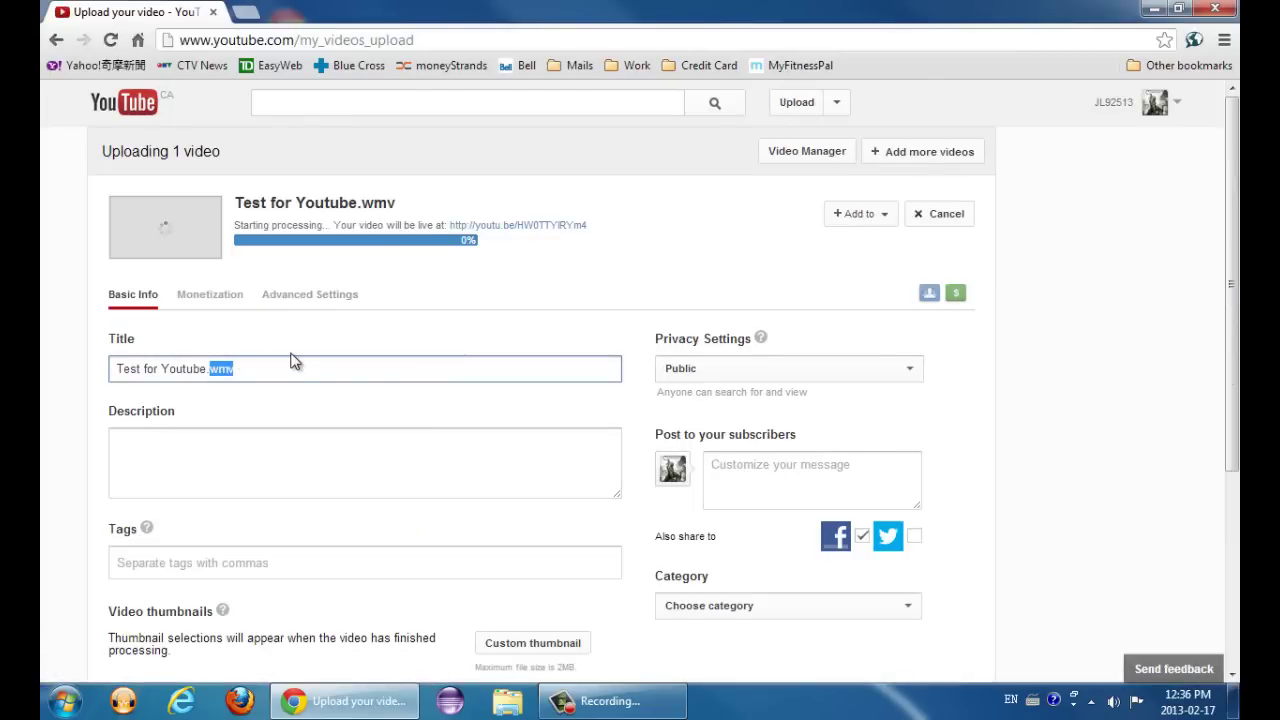
pyautogui.press('BackSpace')
pyautogui.press('BackSpace')
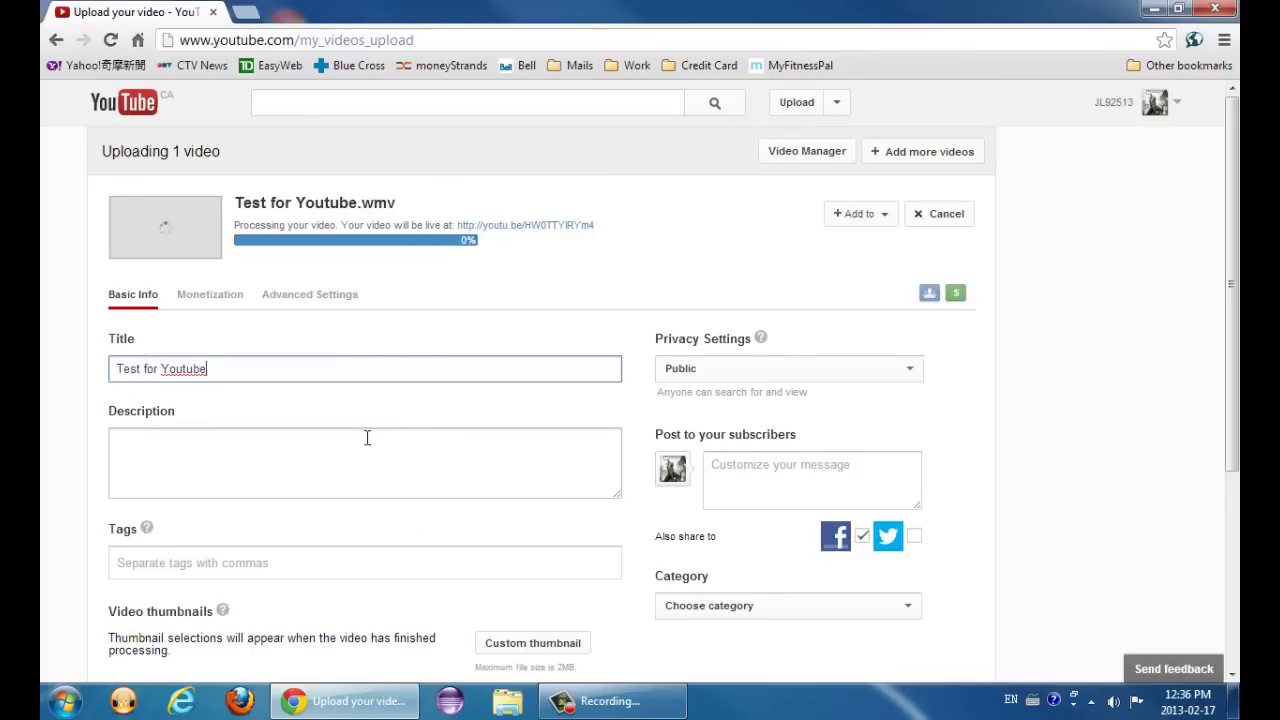
pyautogui.click(262, 465)
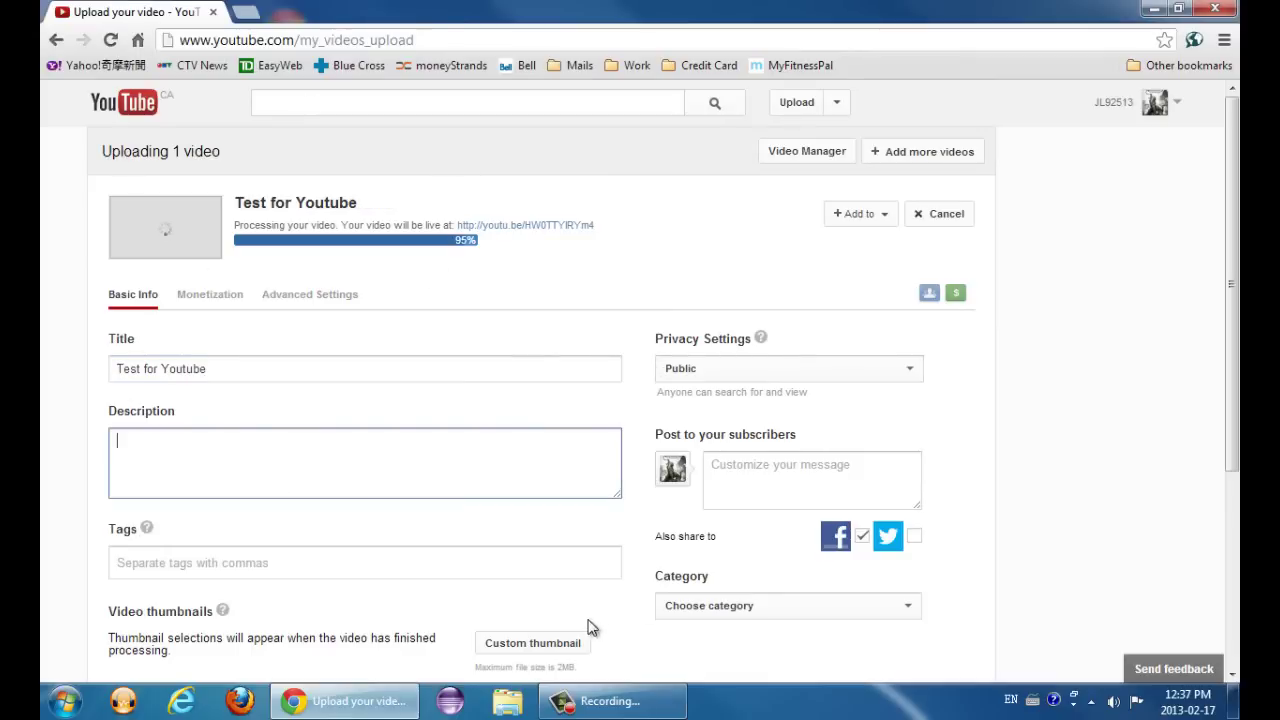
# Step: Scroll through the upload details form and look over the video category options
pyautogui.scroll(-1, 562, 489)
pyautogui.scroll(1, 560, 482)
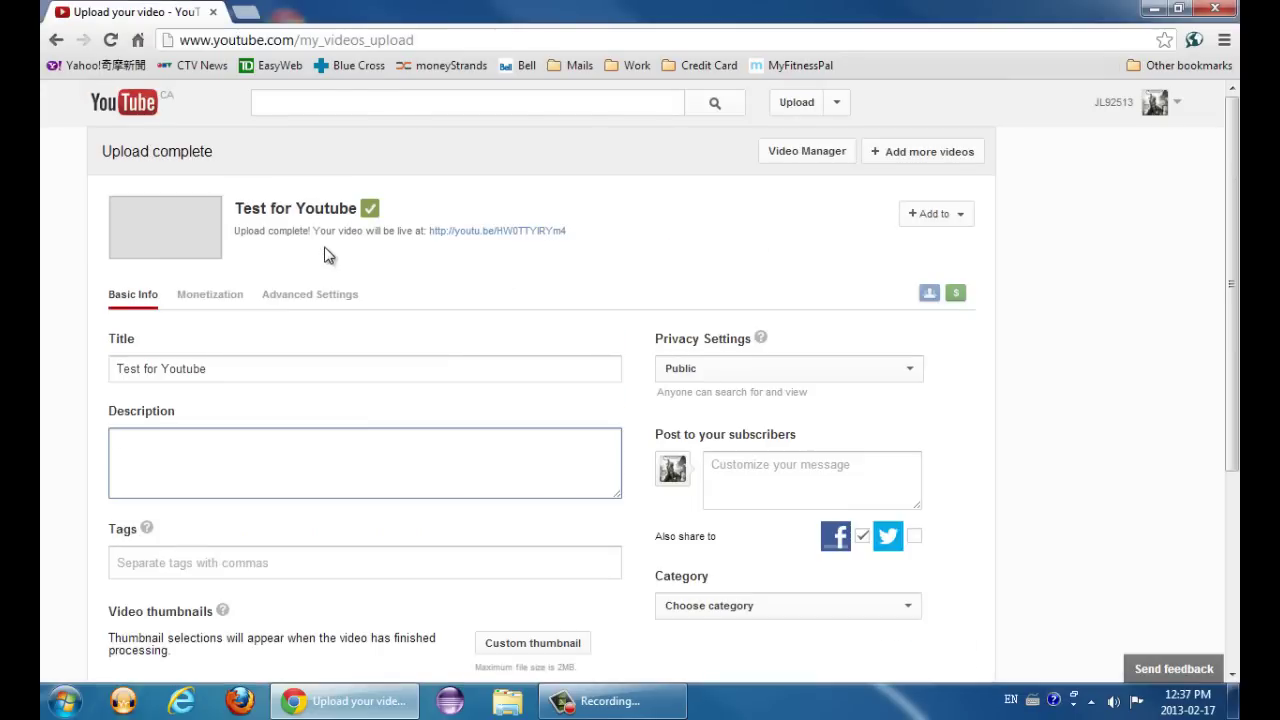
pyautogui.scroll(-2, 400, 392)
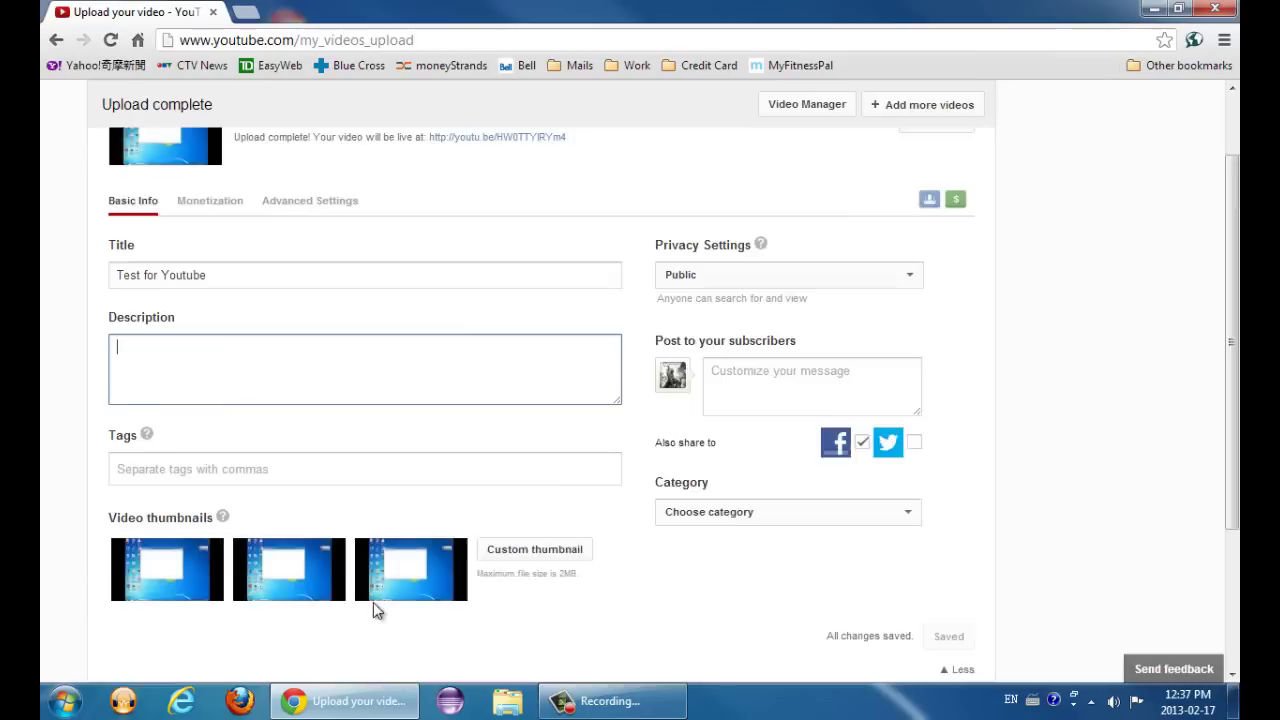
pyautogui.moveTo(97, 528); pyautogui.dragTo(474, 355)
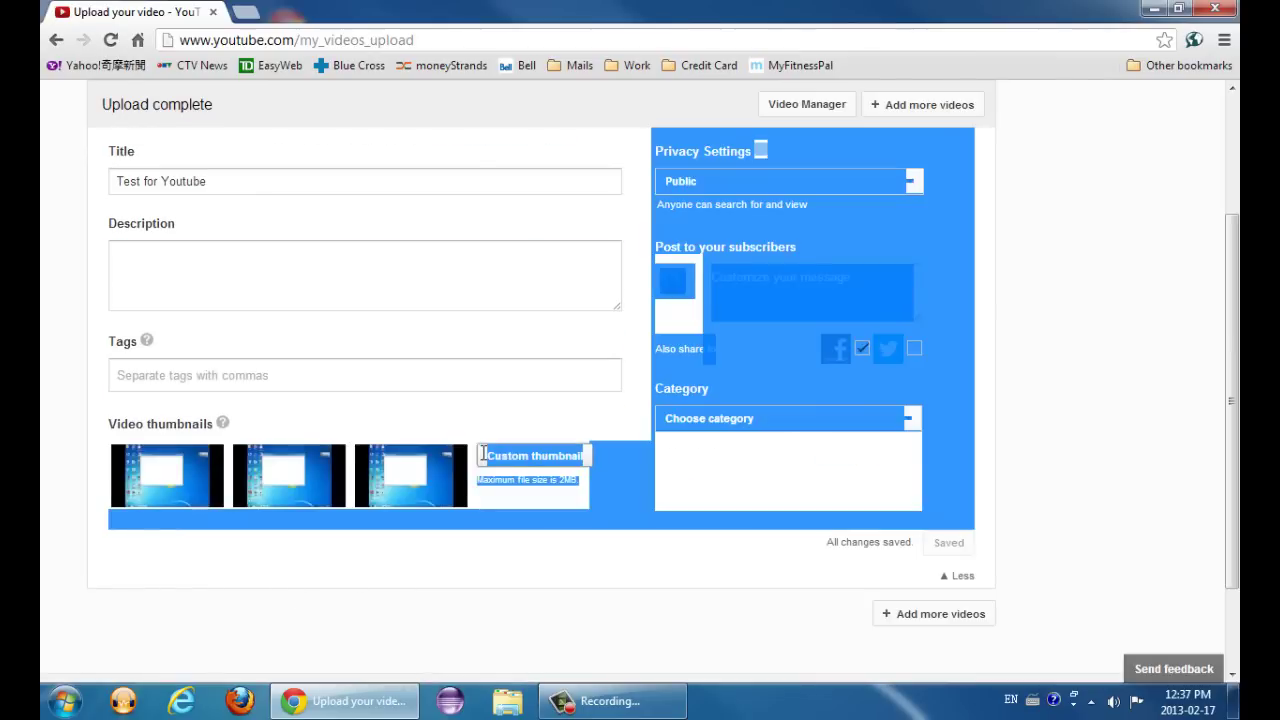
pyautogui.click(474, 355)
pyautogui.scroll(2, 497, 423)
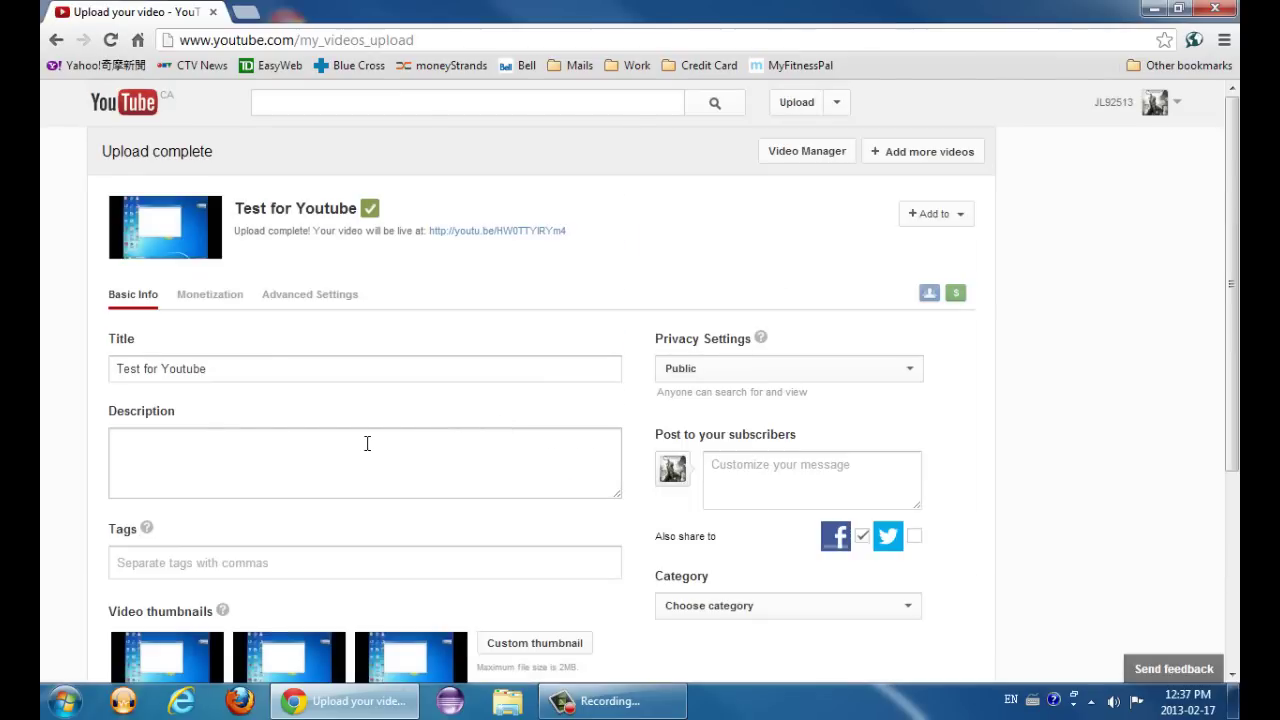
pyautogui.scroll(-1, 390, 446)
pyautogui.click(757, 514)
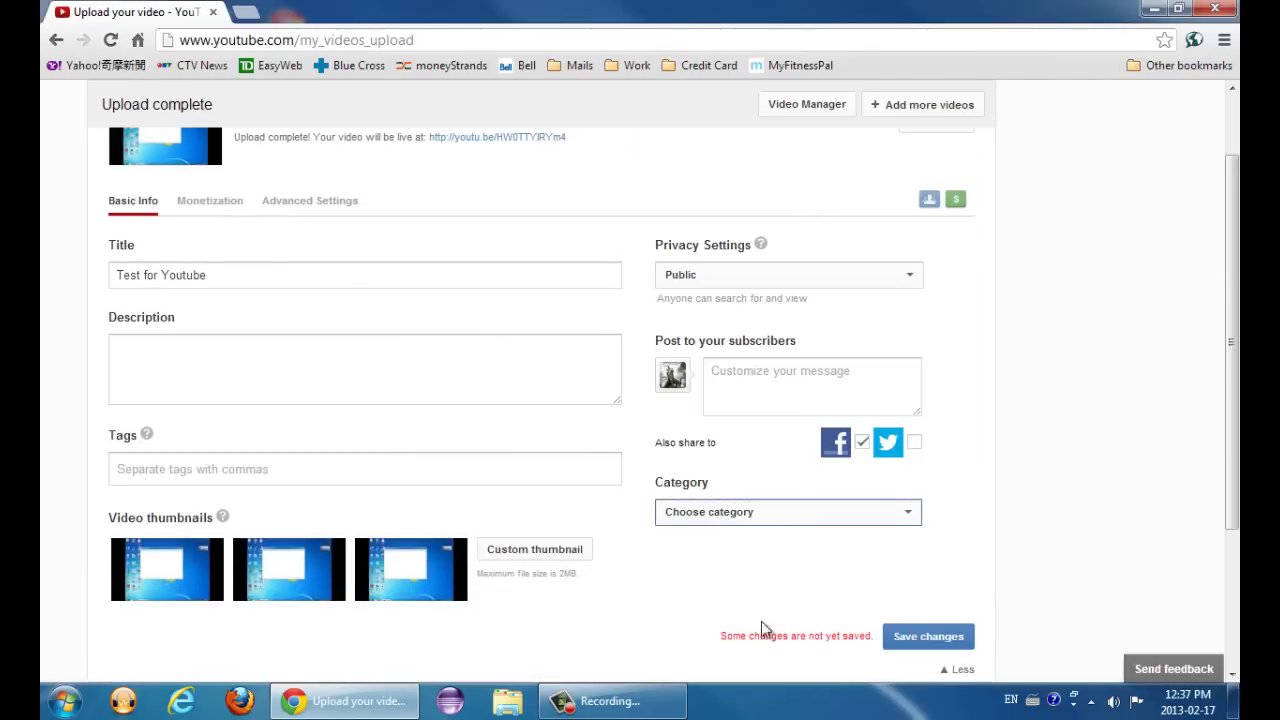
pyautogui.scroll(1, 612, 490)
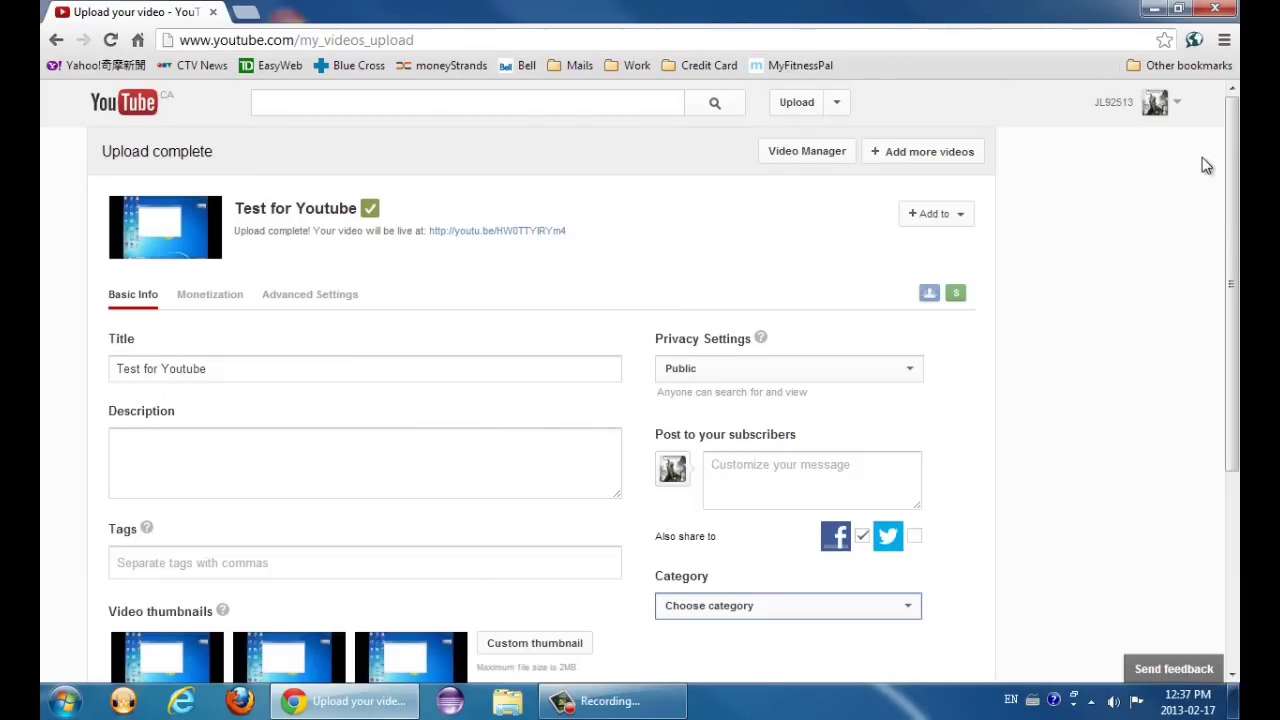
# Step: Go to the YouTube Video Manager, leaving the upload page
pyautogui.click(838, 104)
pyautogui.click(845, 135)
pyautogui.click(630, 402)
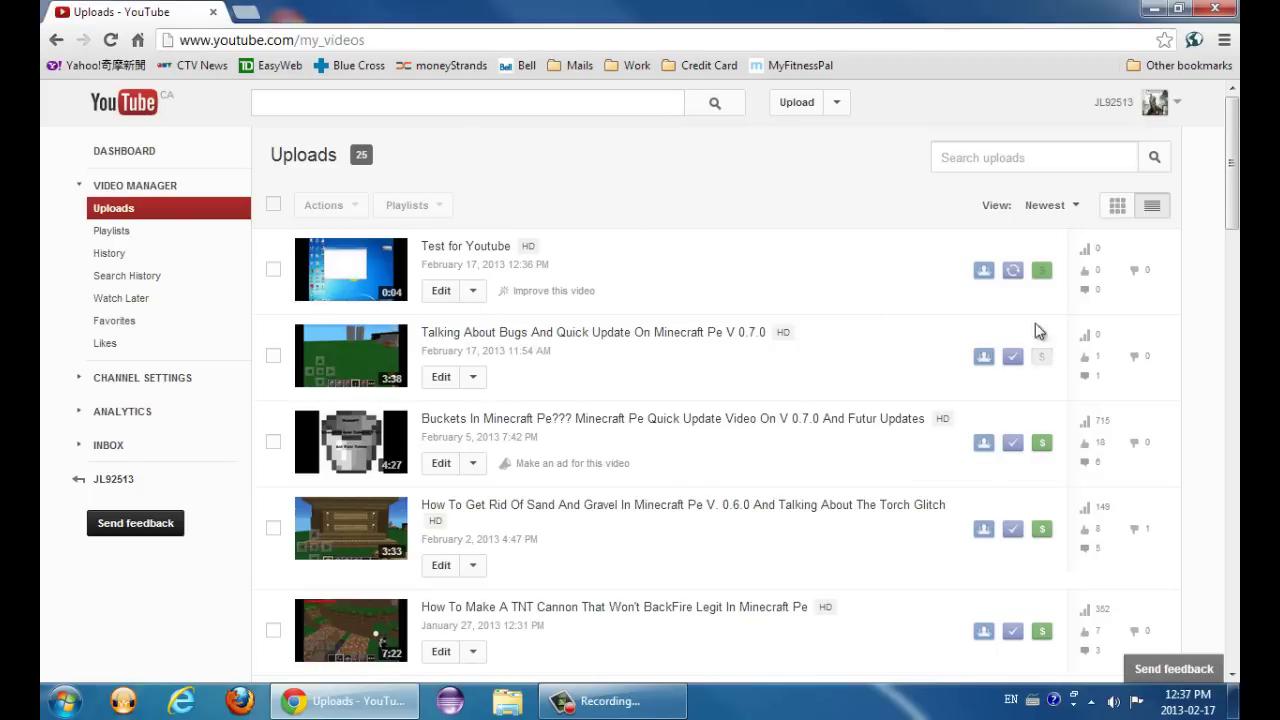
# Step: Delete the 'Test for Youtube' video from the uploads list, leaving 24 uploads
pyautogui.click(273, 269)
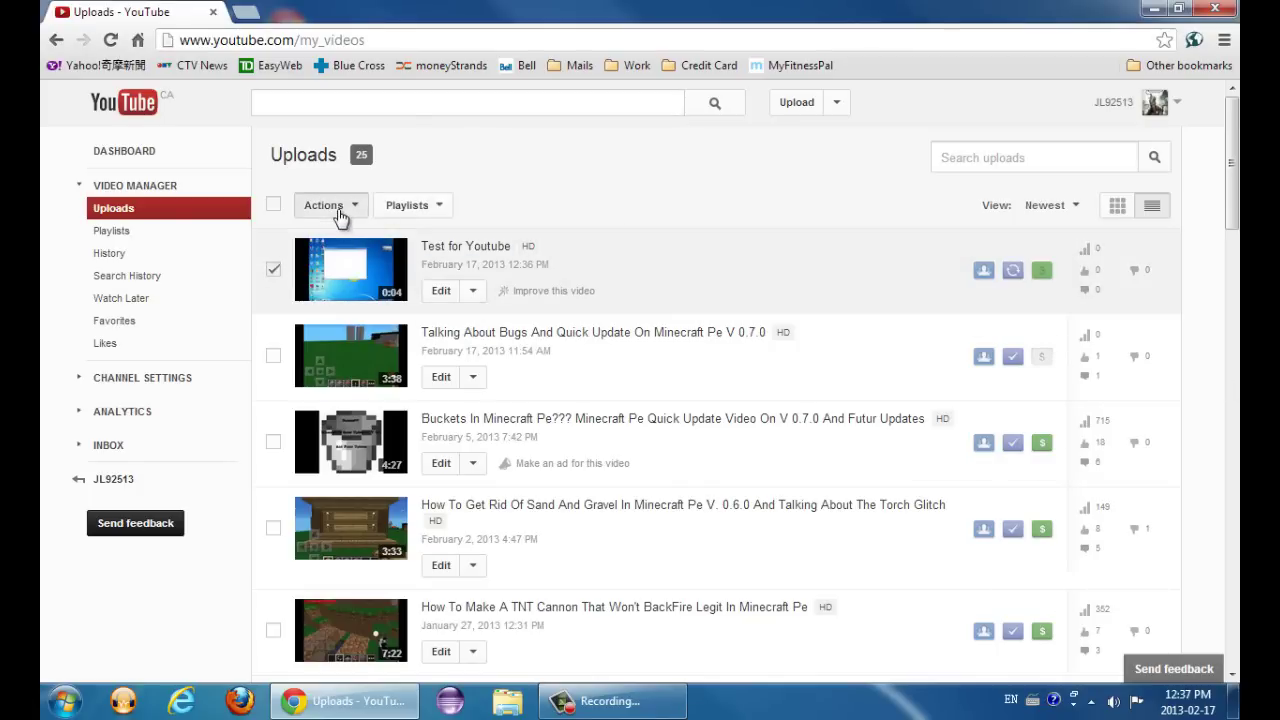
pyautogui.click(332, 206)
pyautogui.click(340, 242)
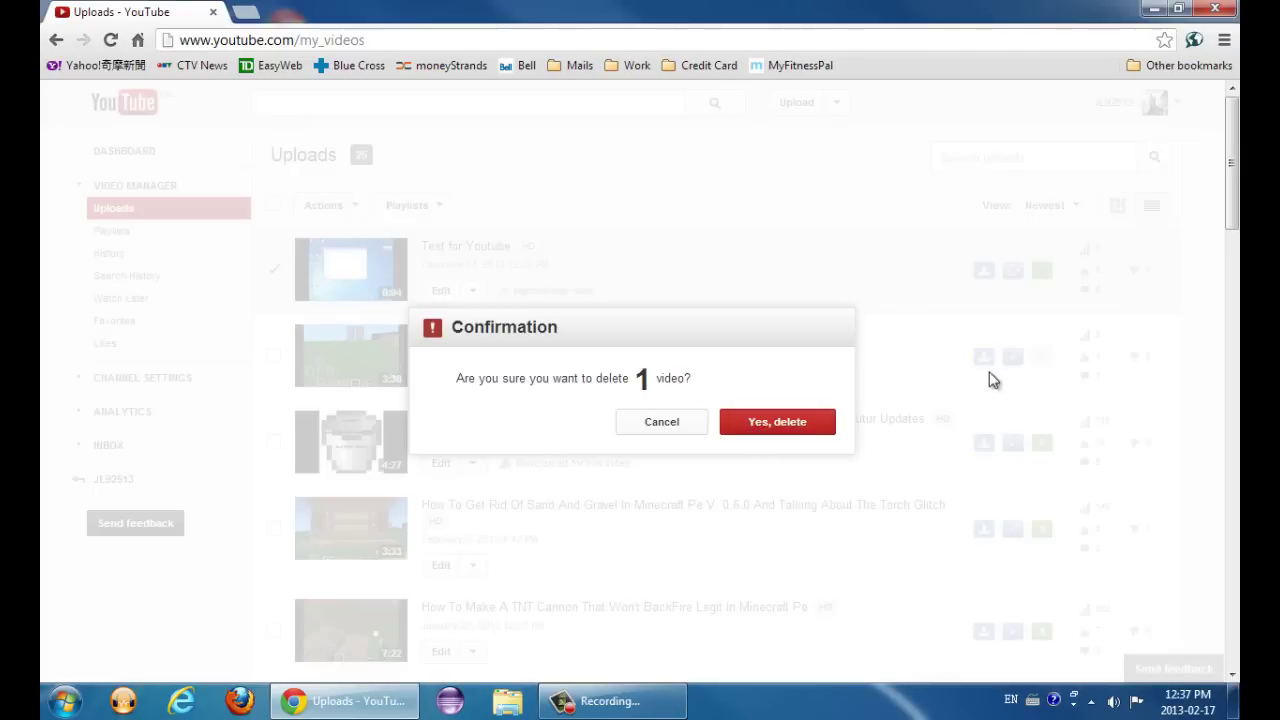
pyautogui.click(777, 422)
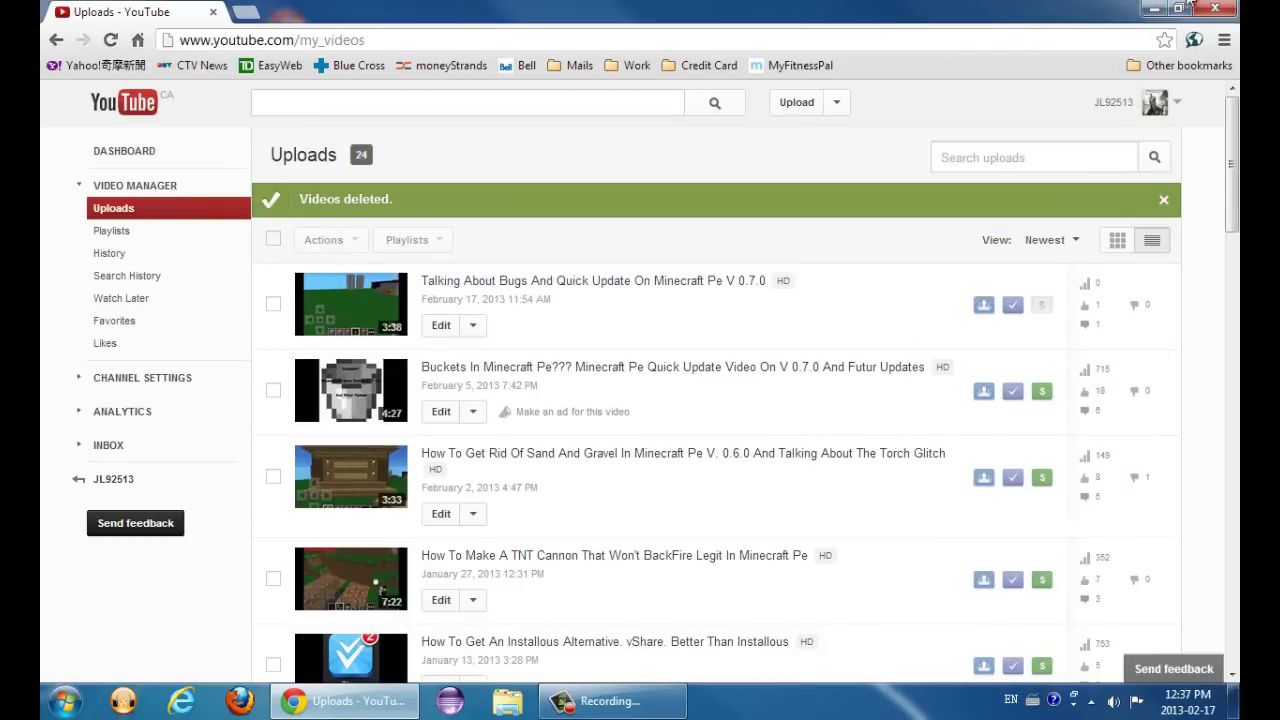
# Step: Minimize Chrome to the desktop, select and drag the Camtasia Studio 8 shortcut, then briefly show and hide the recorder
pyautogui.click(1160, 11)
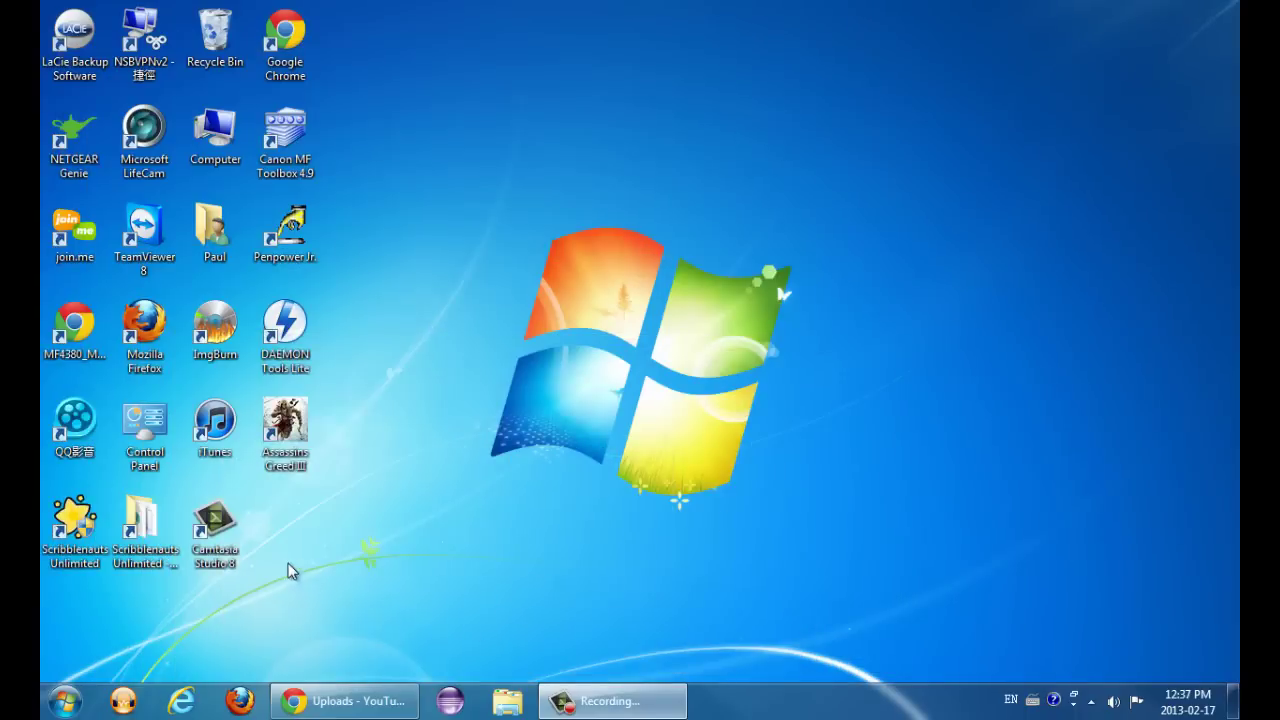
pyautogui.moveTo(244, 543); pyautogui.dragTo(625, 346)
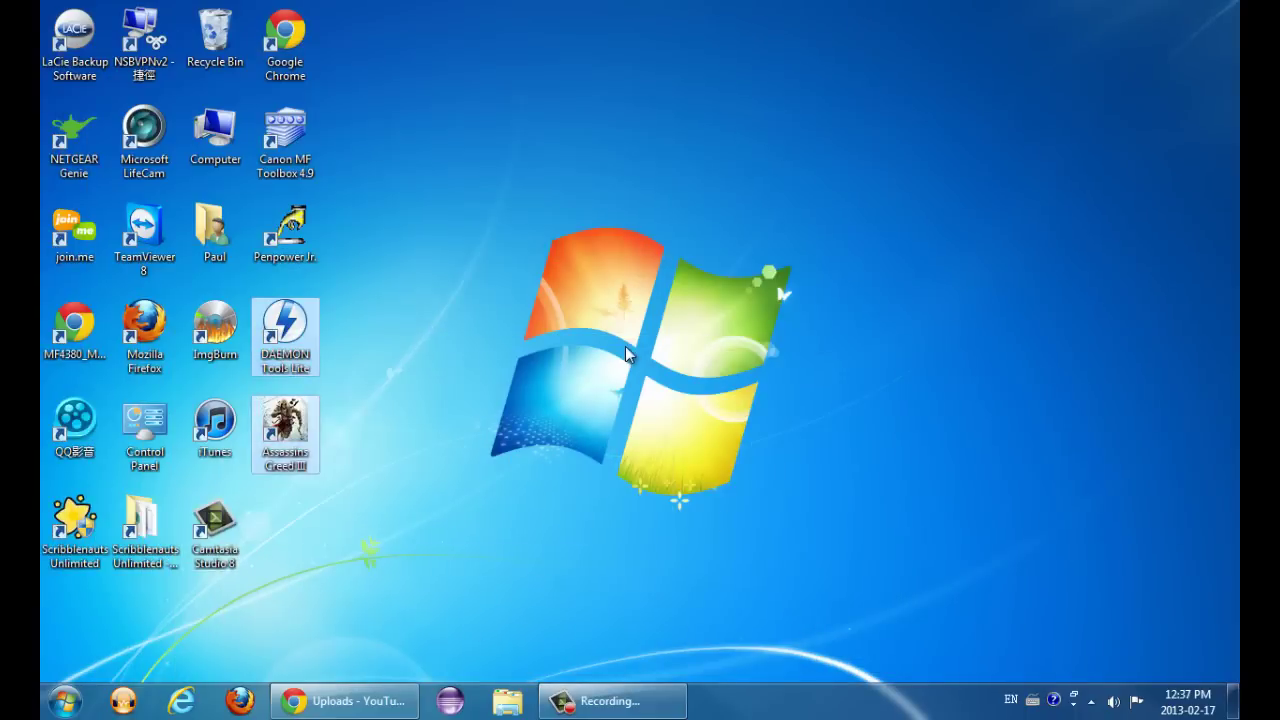
pyautogui.click(278, 556)
pyautogui.moveTo(231, 538); pyautogui.dragTo(329, 519)
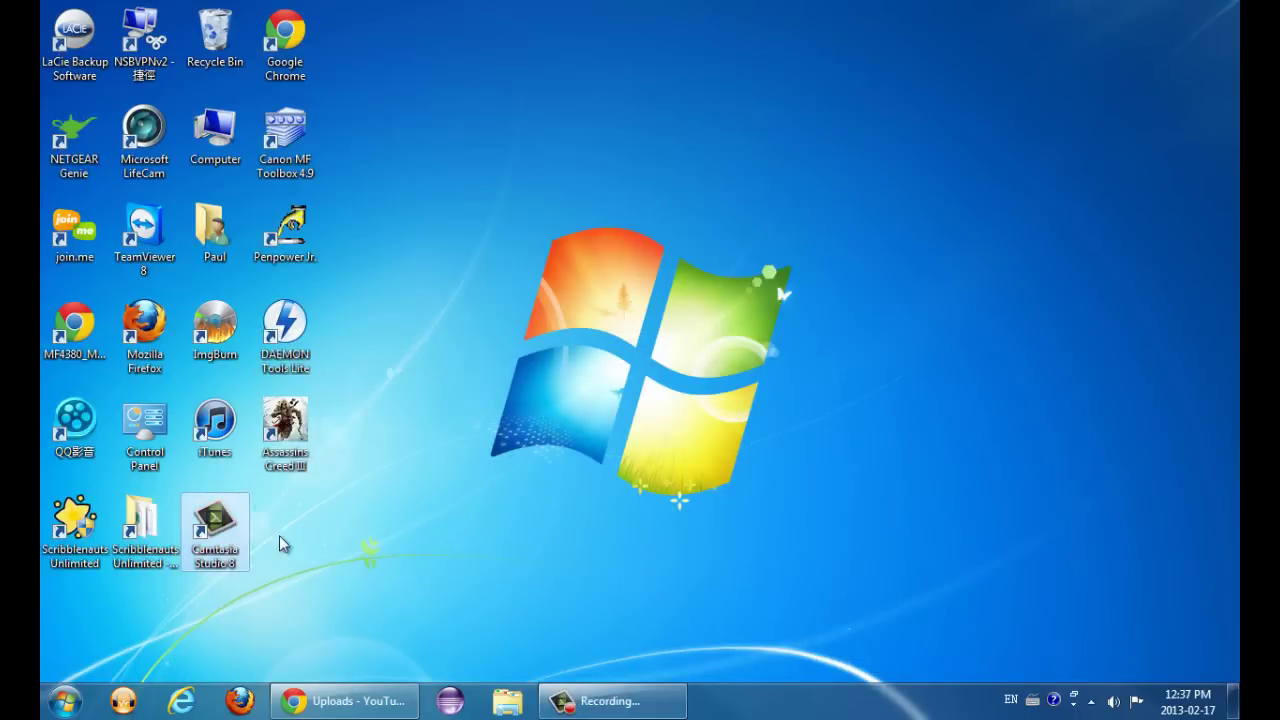
pyautogui.click(383, 506)
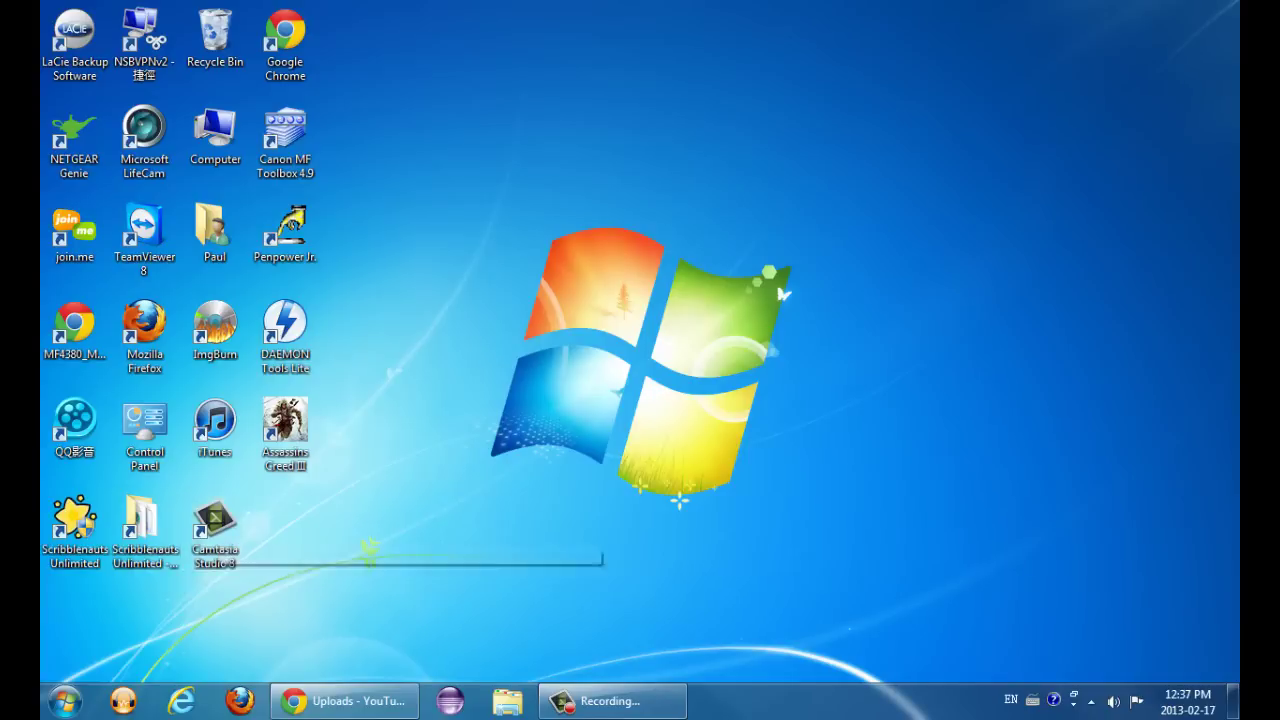
pyautogui.click(612, 701)
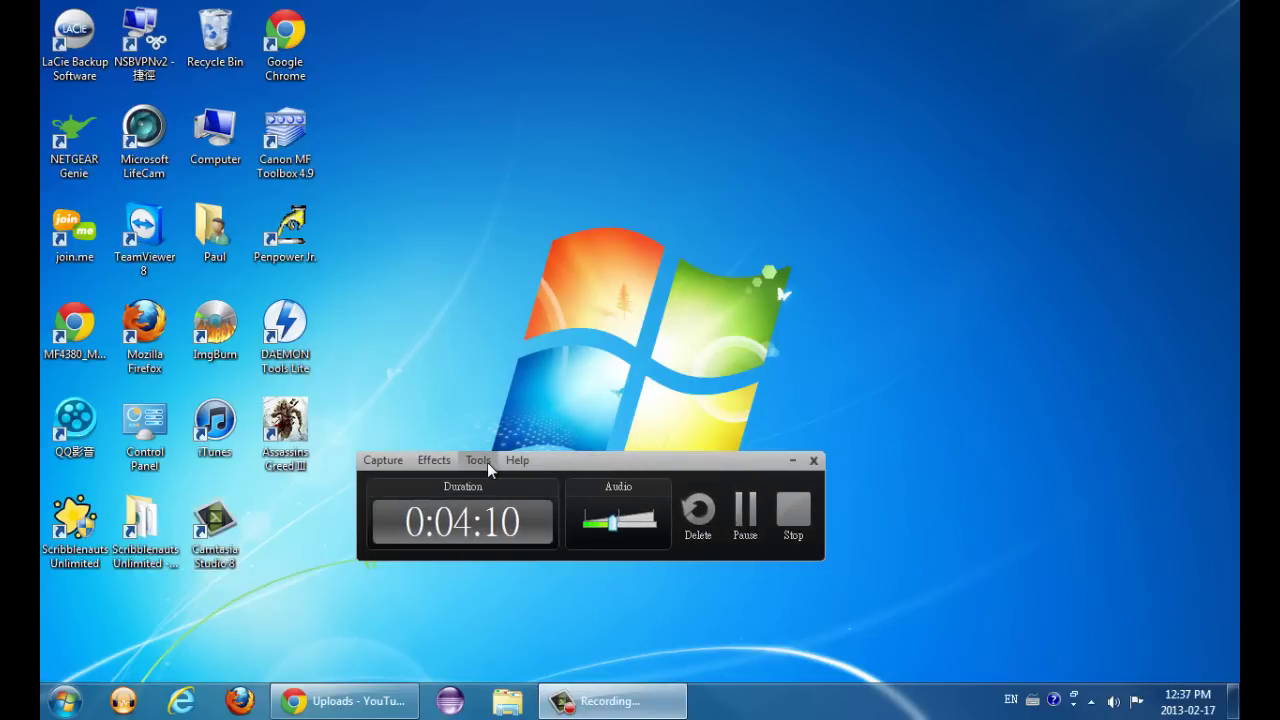
pyautogui.click(792, 461)
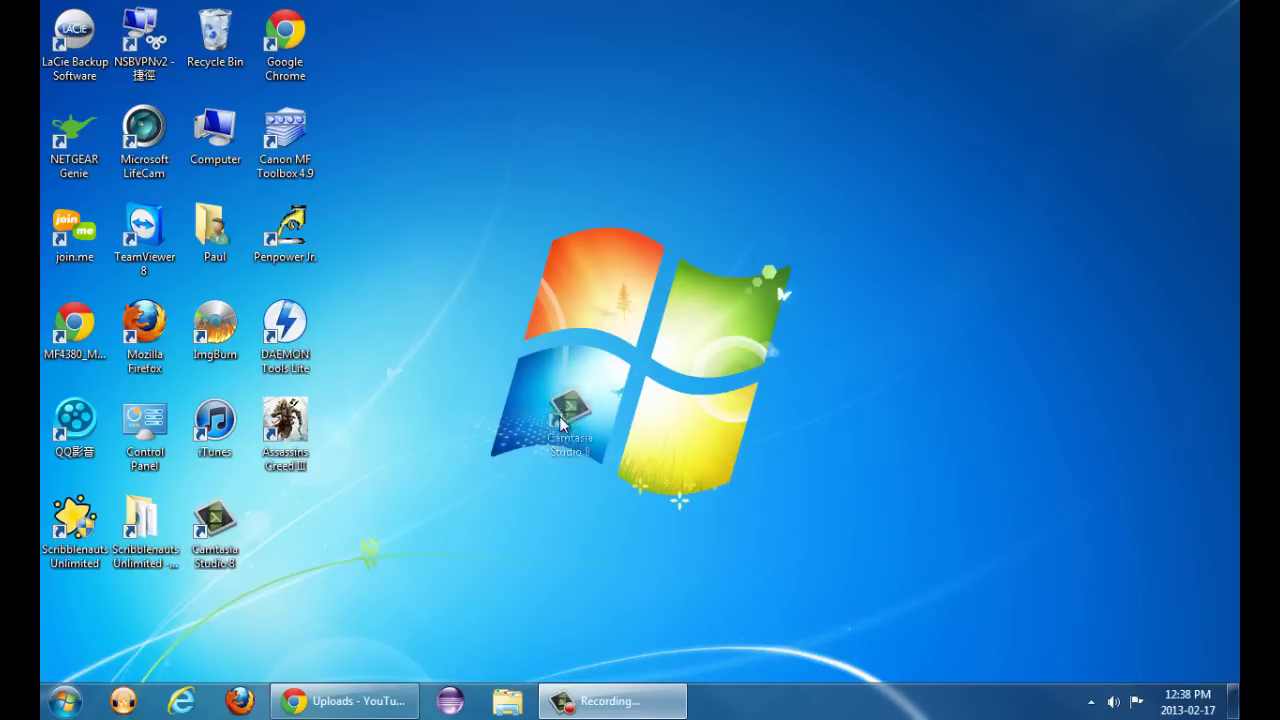
pyautogui.moveTo(208, 538); pyautogui.dragTo(573, 443)
pyautogui.moveTo(498, 522)
pyautogui.mouseDown()
pyautogui.moveTo(641, 355)
pyautogui.moveTo(523, 509)
pyautogui.moveTo(515, 502)
pyautogui.mouseUp()
pyautogui.moveTo(618, 380)
pyautogui.mouseDown()
pyautogui.moveTo(512, 432)
pyautogui.moveTo(482, 497)
pyautogui.moveTo(544, 473)
pyautogui.moveTo(230, 545)
pyautogui.moveTo(712, 390)
pyautogui.mouseUp()
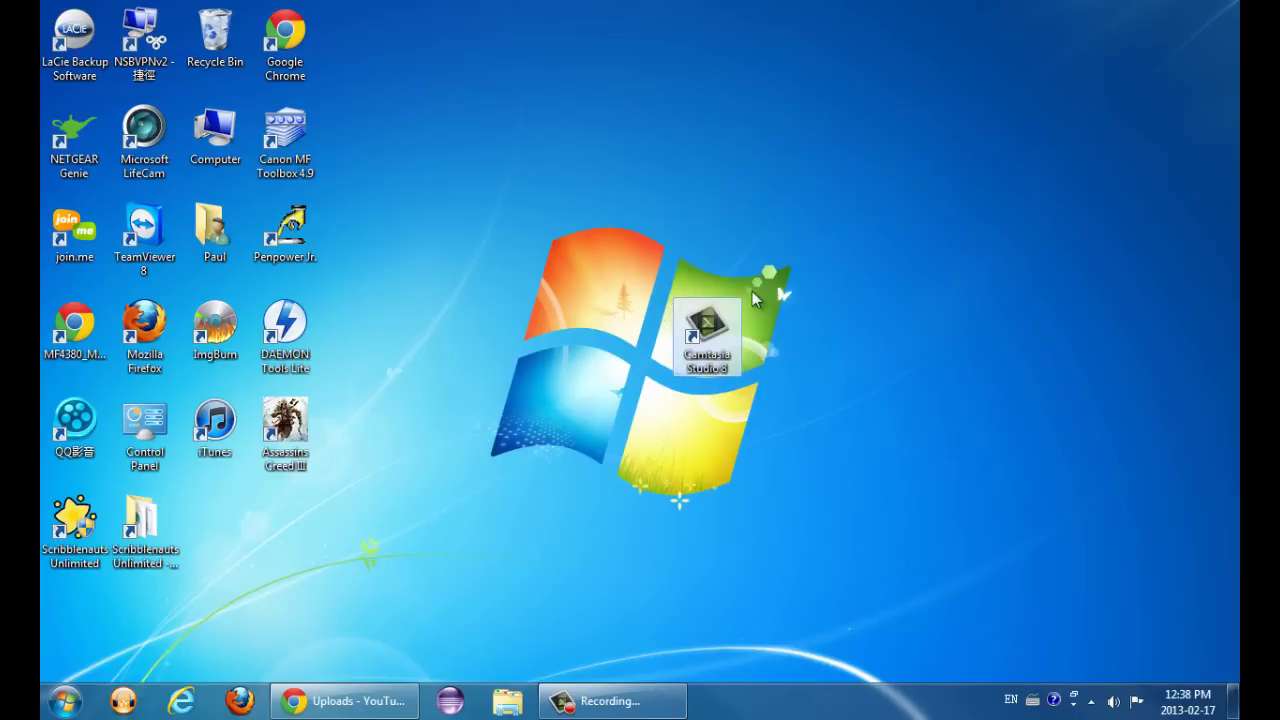
pyautogui.moveTo(745, 345); pyautogui.dragTo(284, 519)
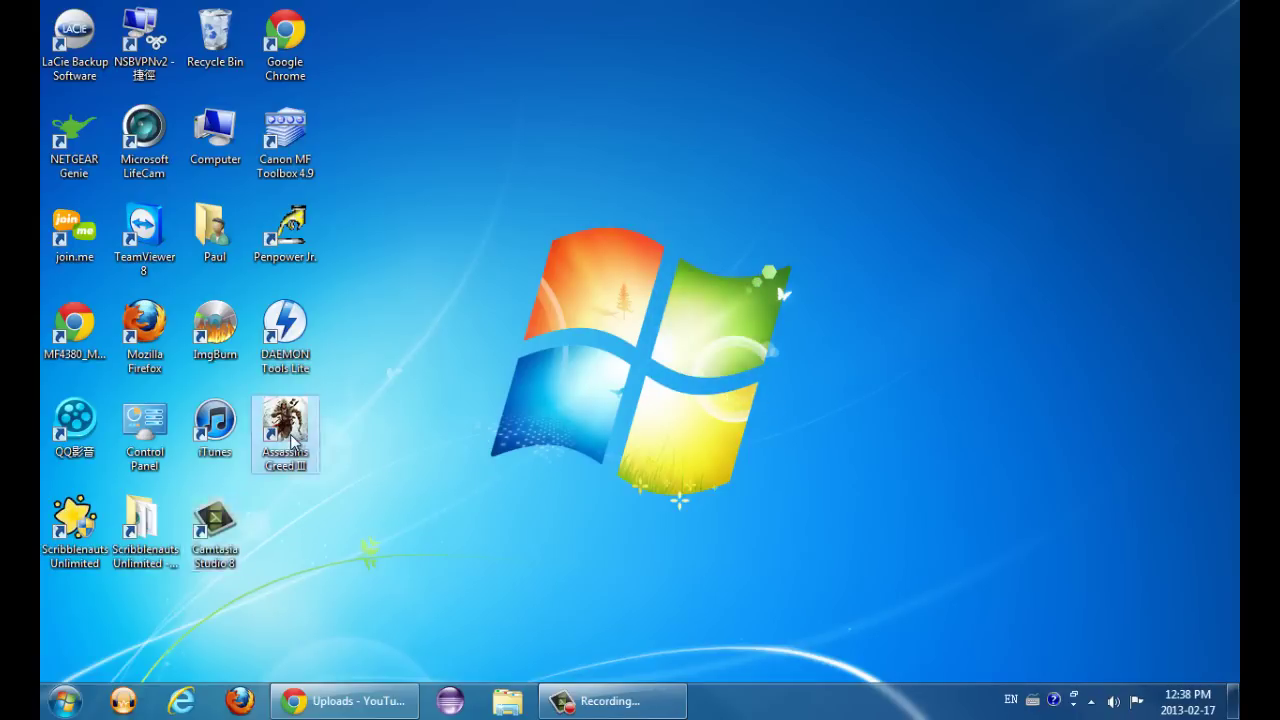
pyautogui.moveTo(290, 440)
pyautogui.mouseDown()
pyautogui.moveTo(782, 345)
pyautogui.moveTo(312, 455)
pyautogui.mouseUp()
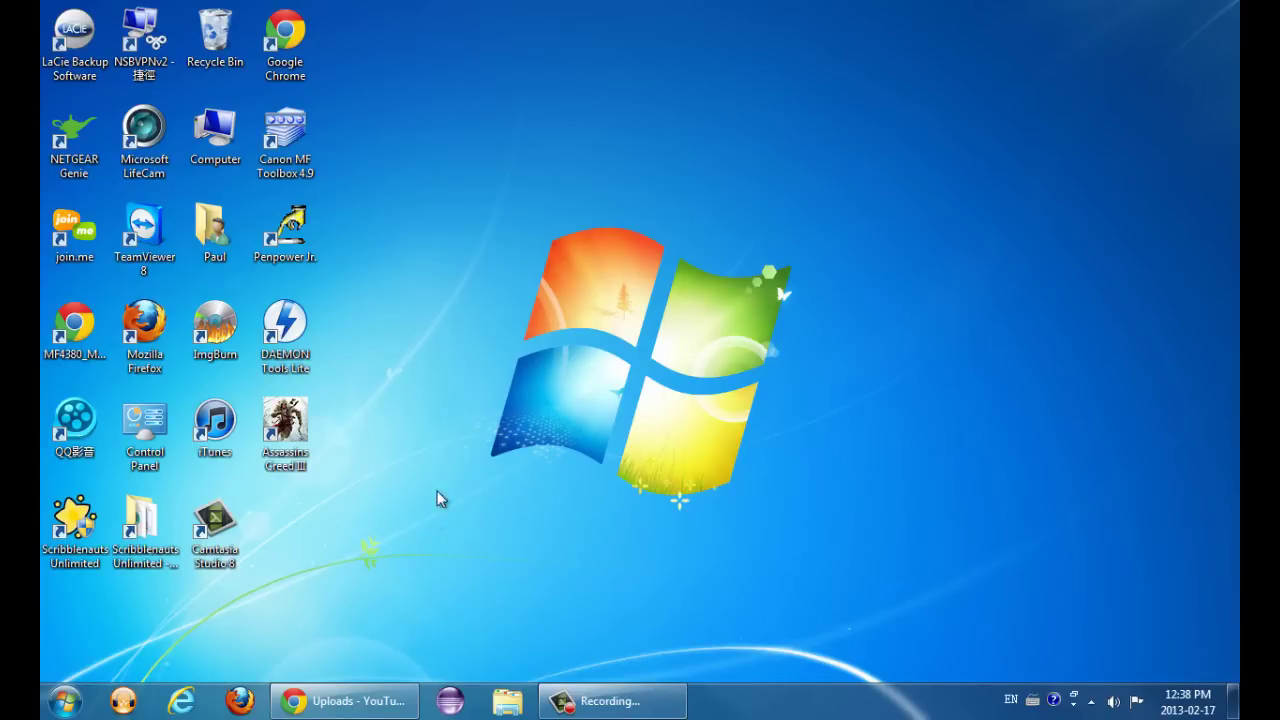
pyautogui.moveTo(236, 514)
pyautogui.mouseDown()
pyautogui.moveTo(588, 414)
pyautogui.moveTo(526, 491)
pyautogui.mouseUp()
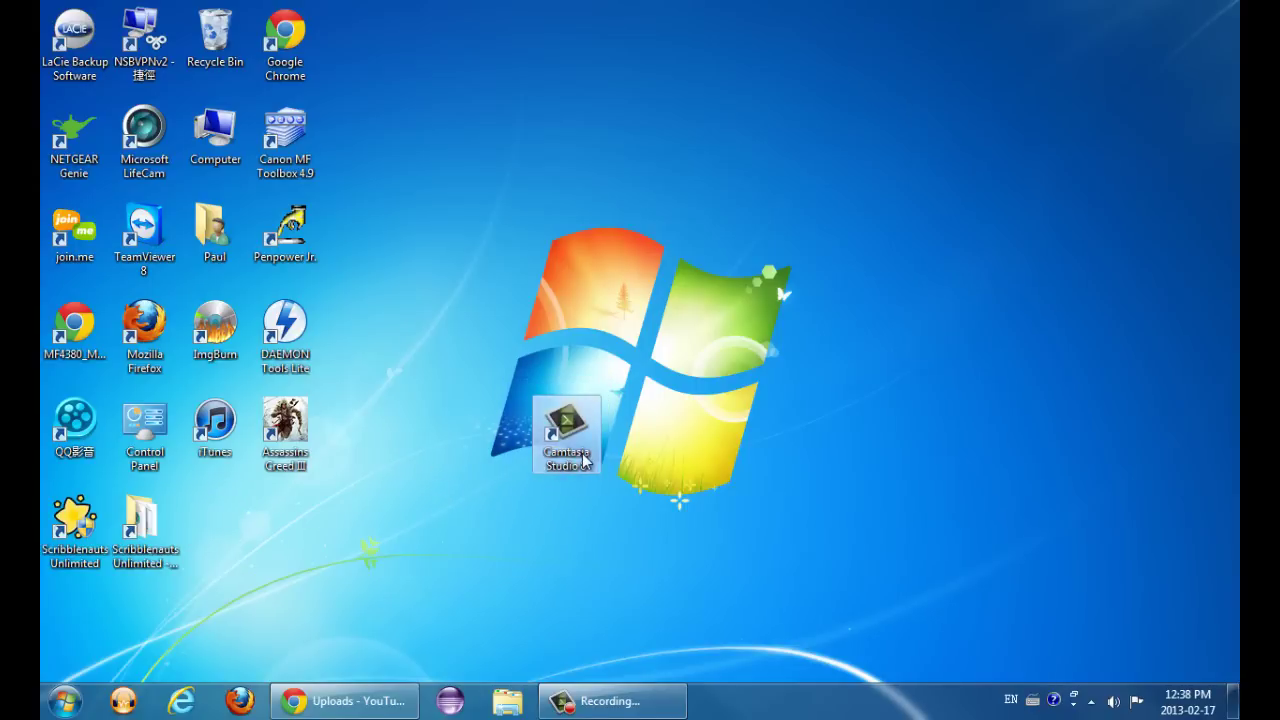
pyautogui.moveTo(570, 425); pyautogui.dragTo(236, 514)
pyautogui.click(570, 522)
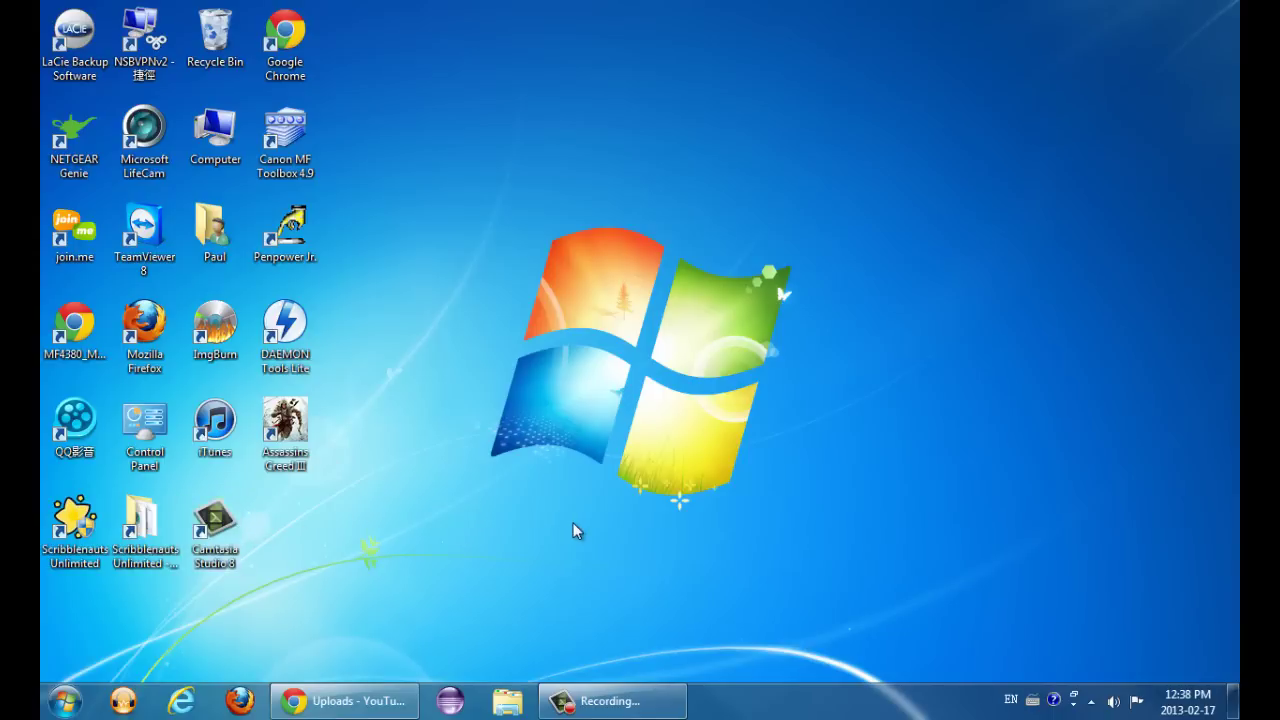